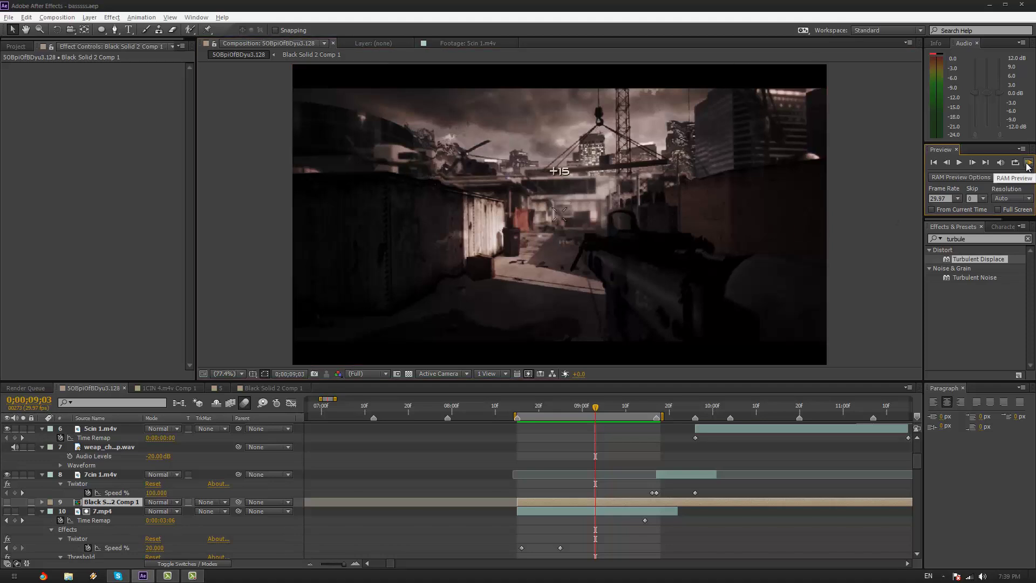
- Preview the existing distortion effect and examine the warped footage up close at 0;00;08;29, restoring the fitted view
click(1027, 164)
click(531, 410)
drag(531, 413, 577, 422)
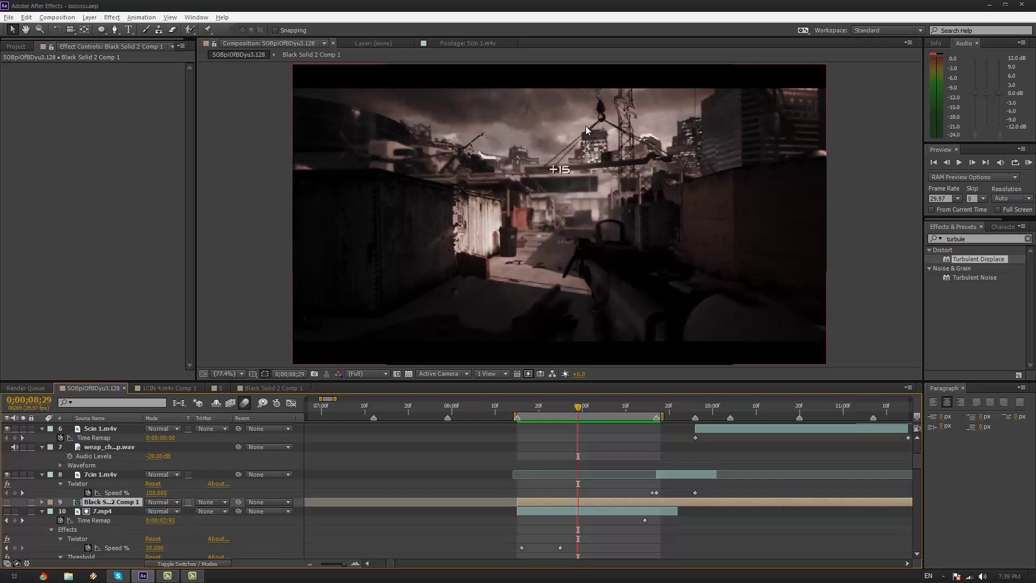
scroll(484, 198, up, 3)
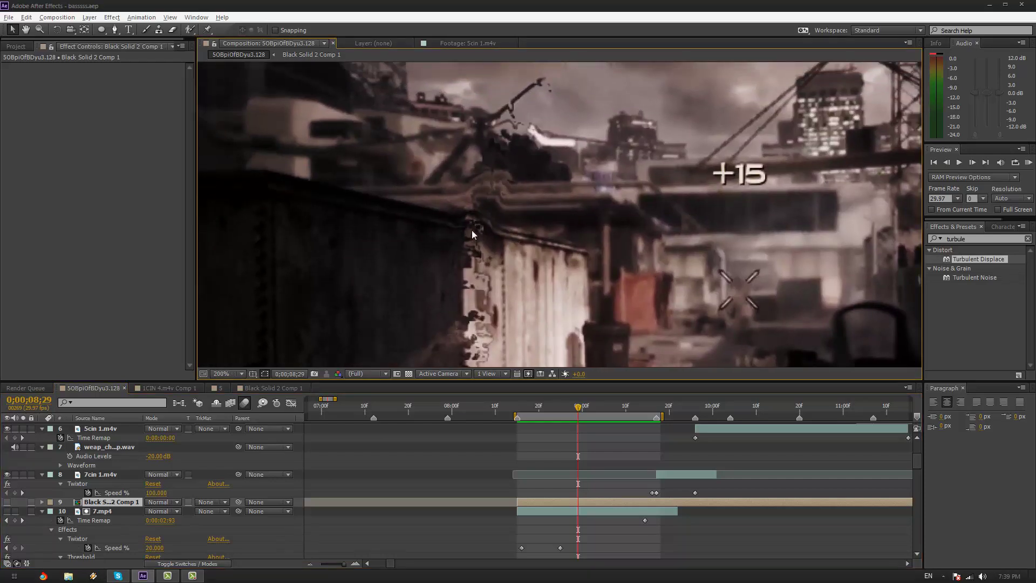
click(238, 374)
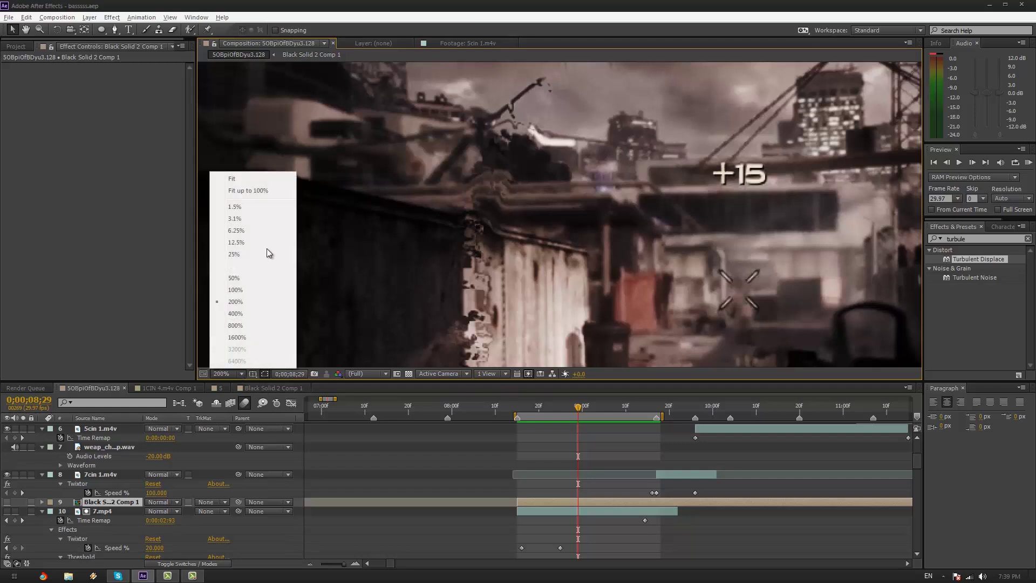
click(272, 190)
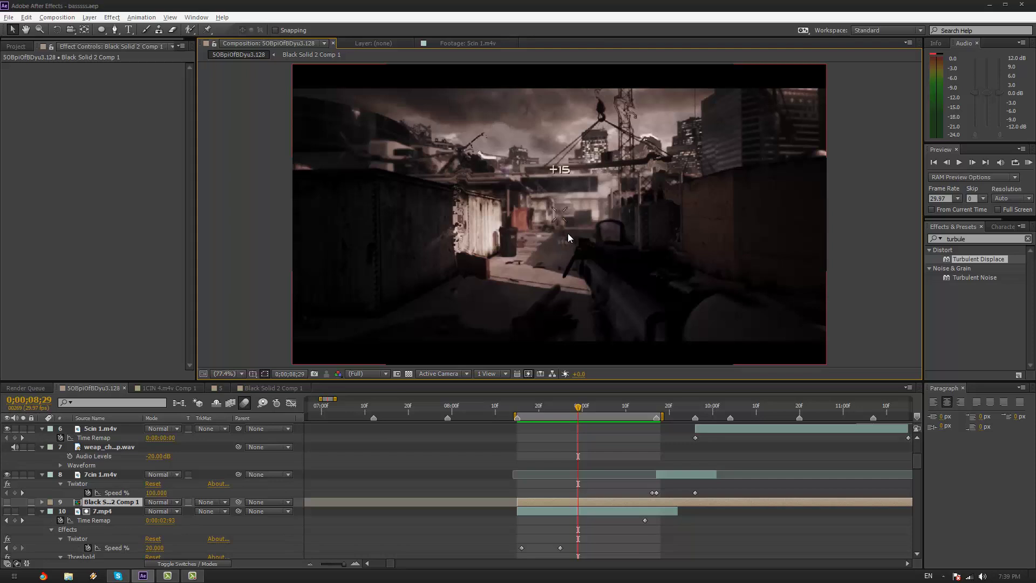
key(slash)
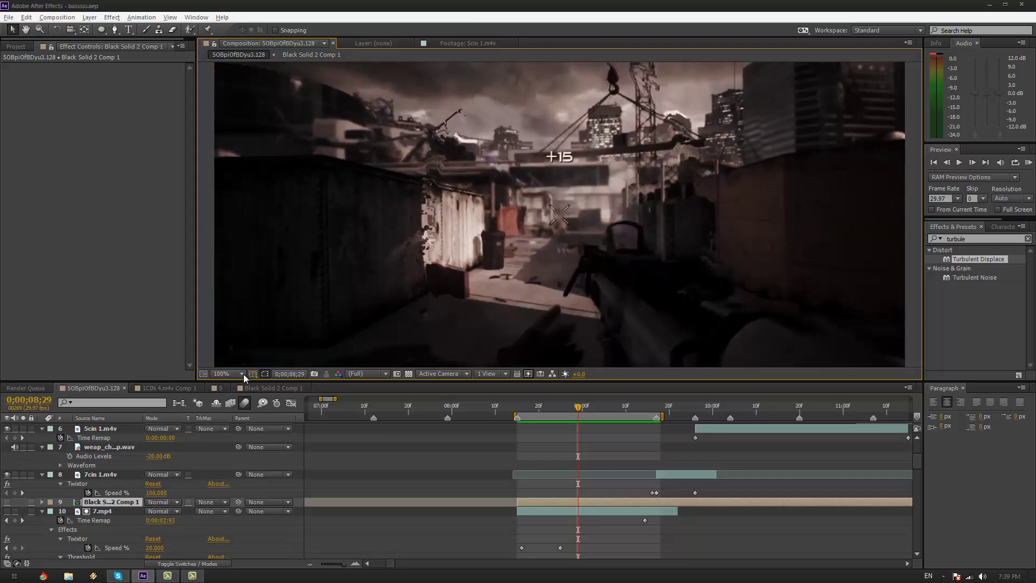
click(243, 373)
click(254, 190)
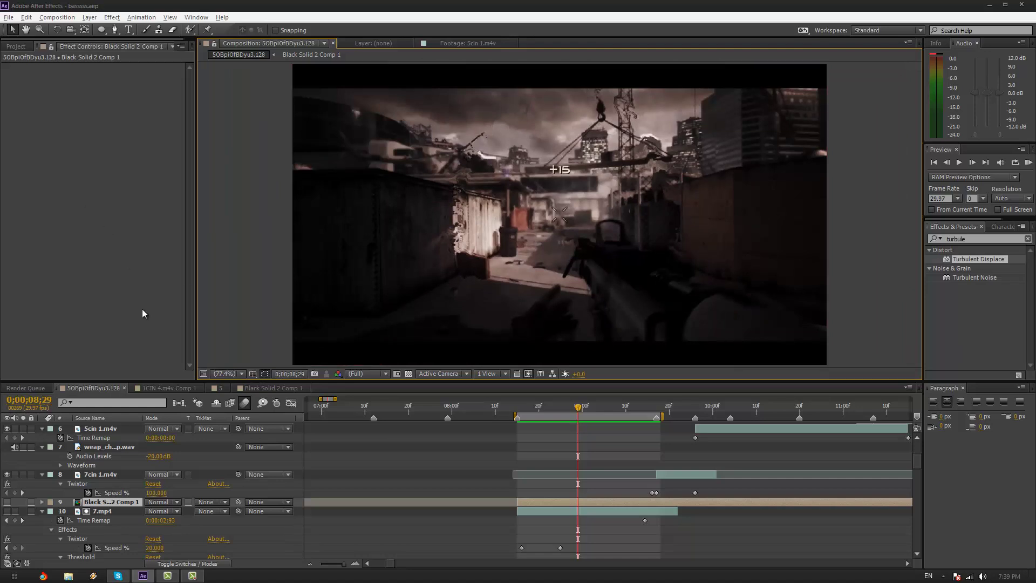
- Create a new composition named Comp 1 with the HDV/HDTV 720 29.97 preset
click(17, 46)
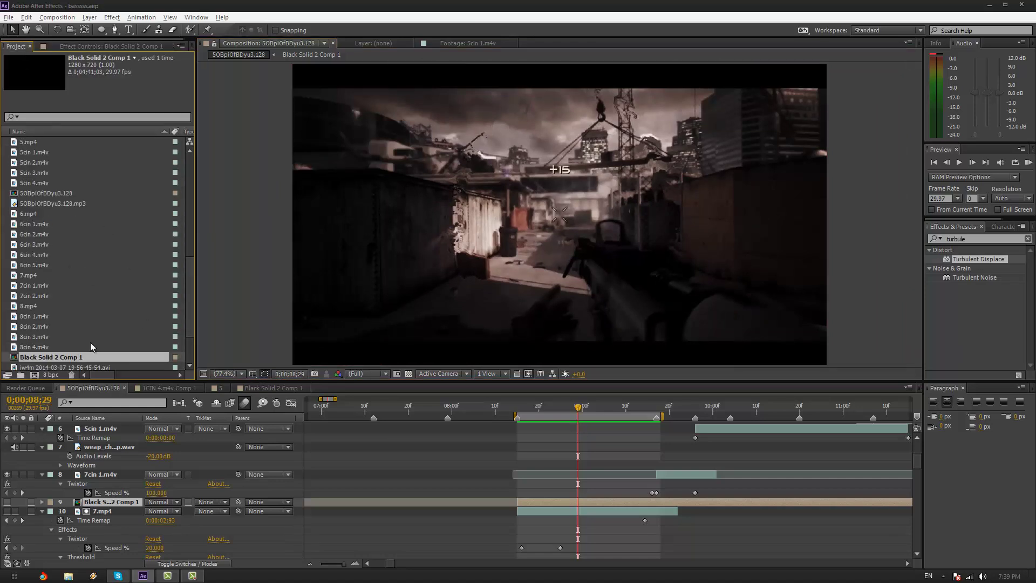
click(36, 376)
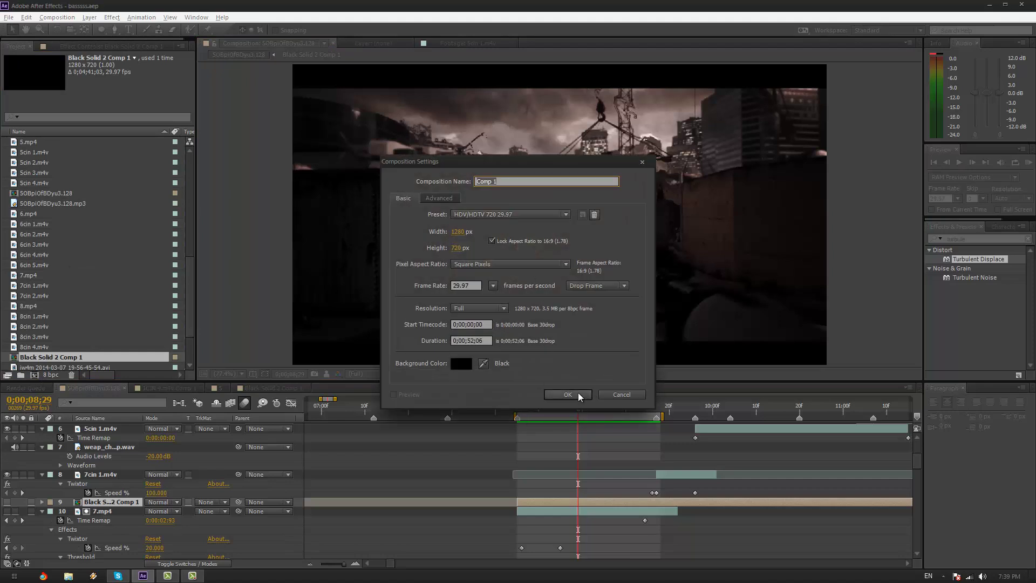
click(572, 395)
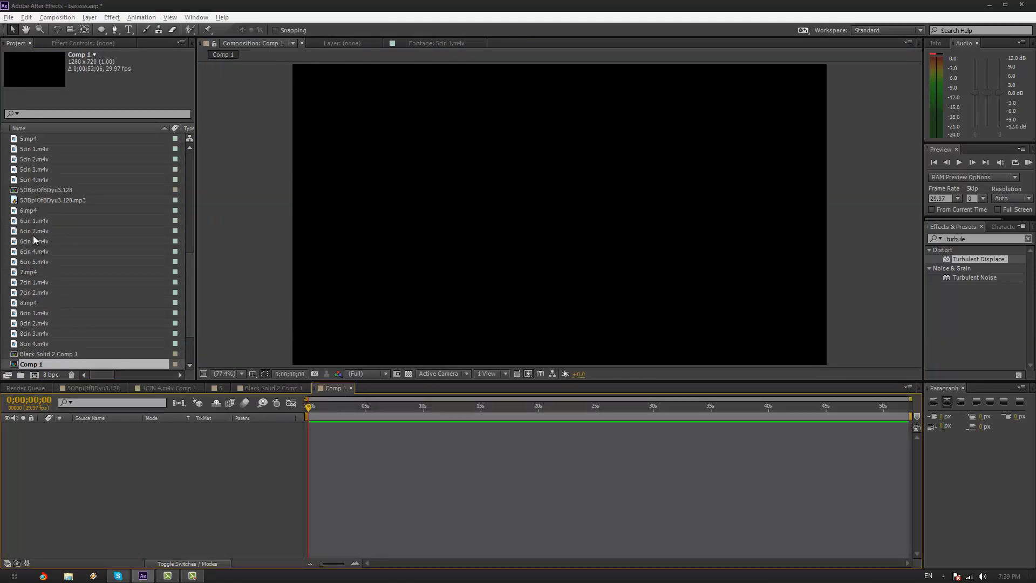
- Add the 7.mp4 clip to Comp 1 and move the current time to 0;00;02;02
drag(46, 273, 162, 448)
click(311, 409)
drag(311, 413, 319, 413)
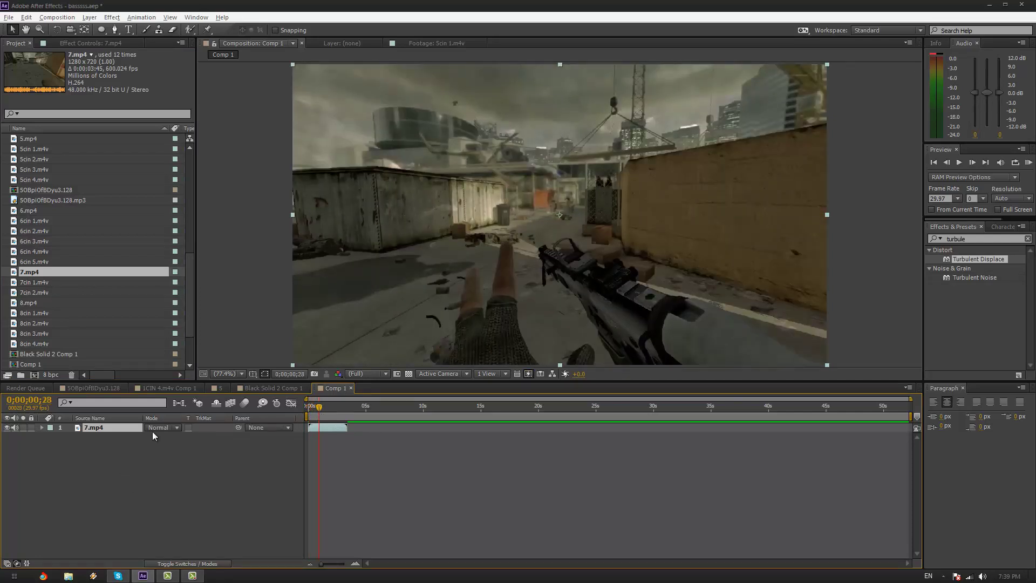
drag(322, 411, 335, 415)
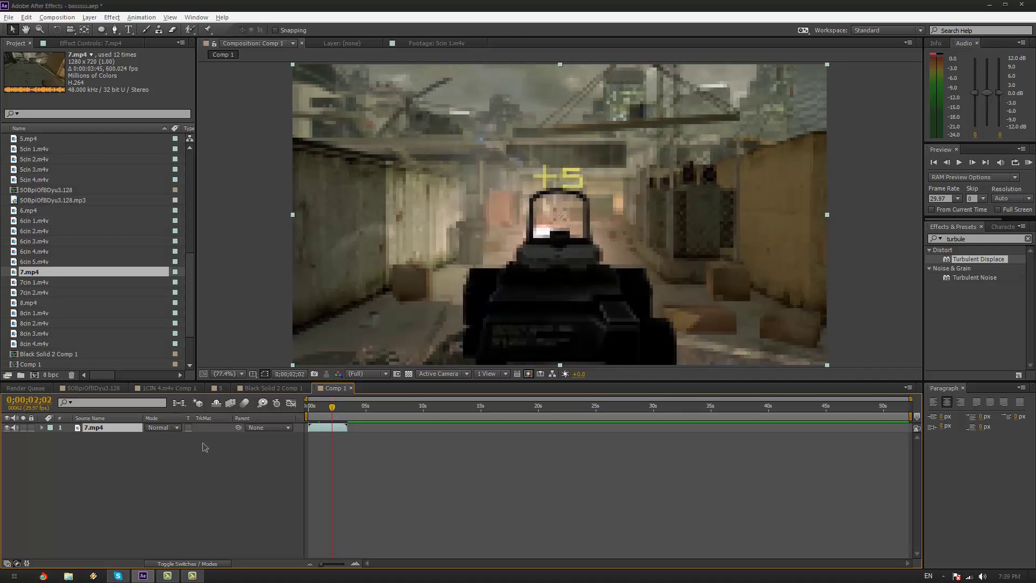
- Add a black 1280 x 720 px solid layer above the 7.mp4 clip
right_click(166, 460)
click(120, 459)
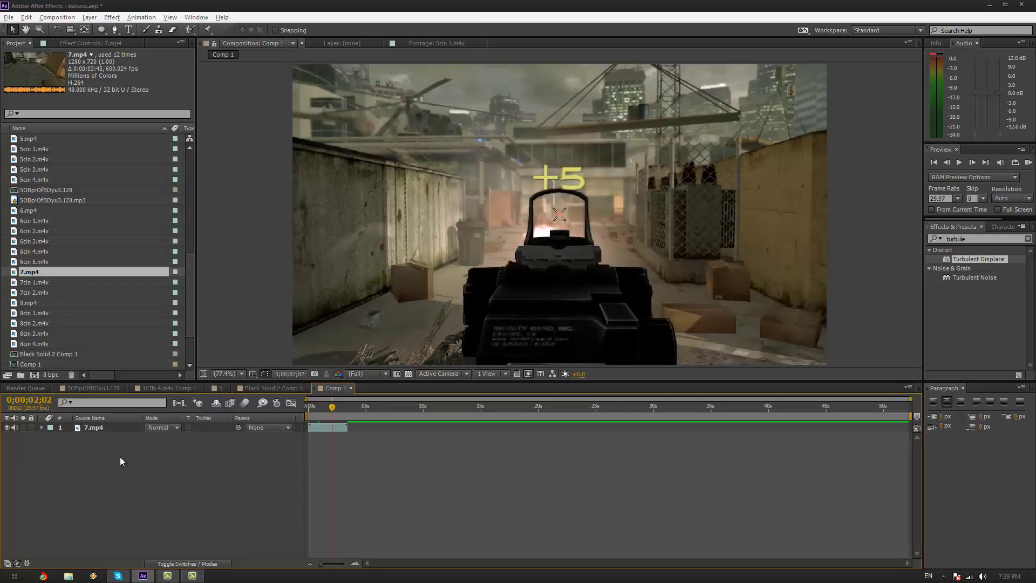
right_click(127, 460)
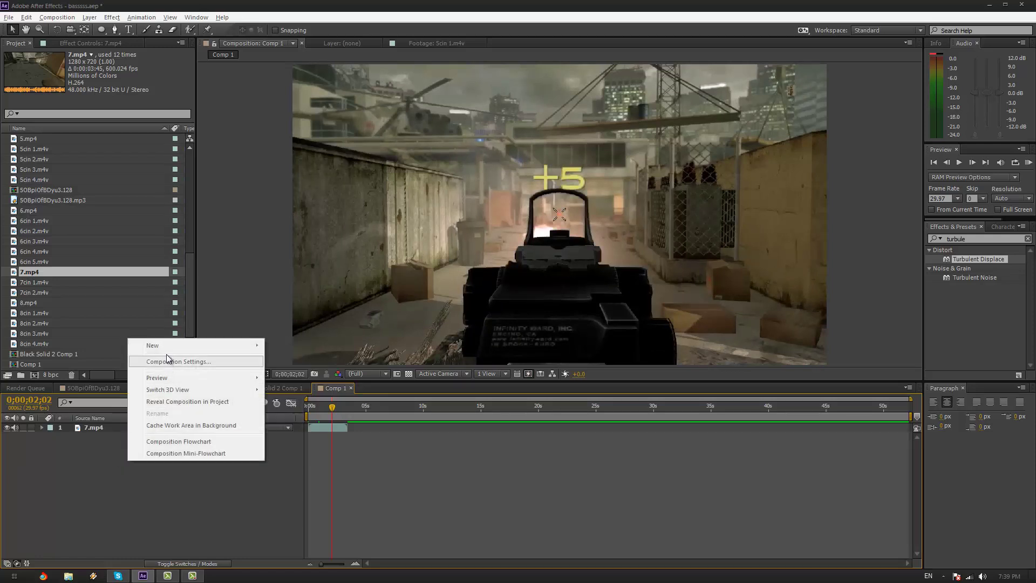
mouse_move(170, 350)
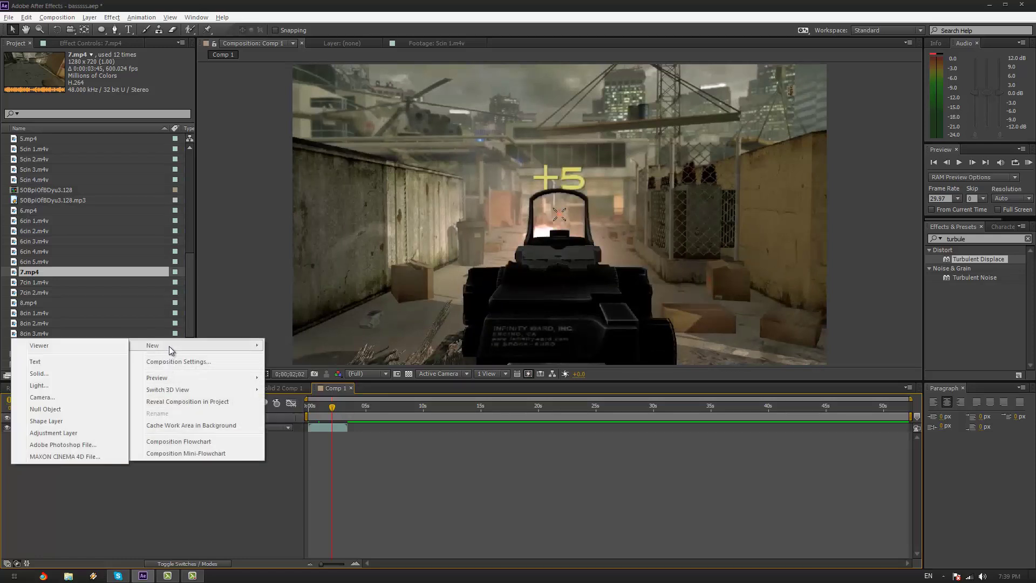
click(63, 372)
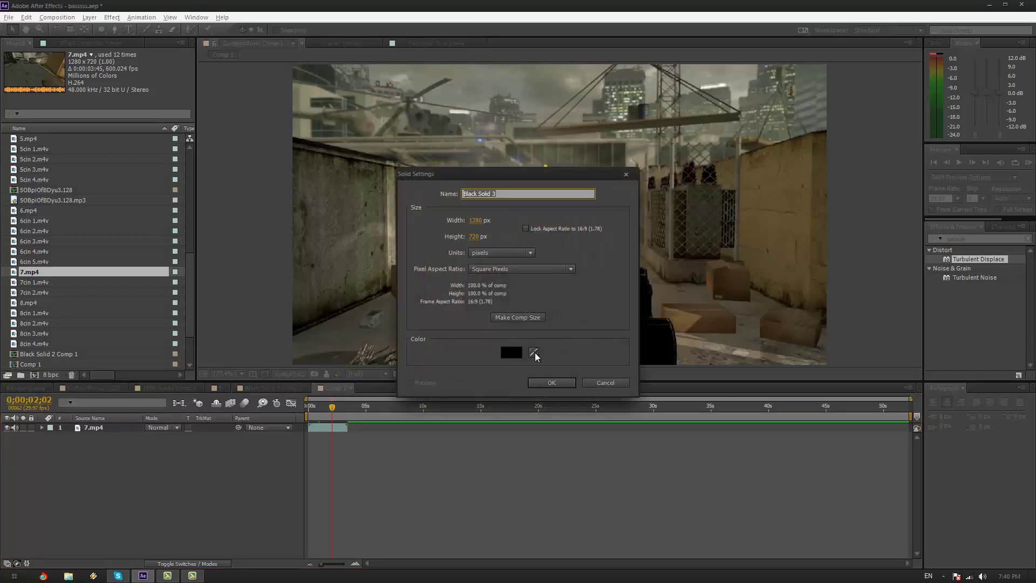
click(552, 383)
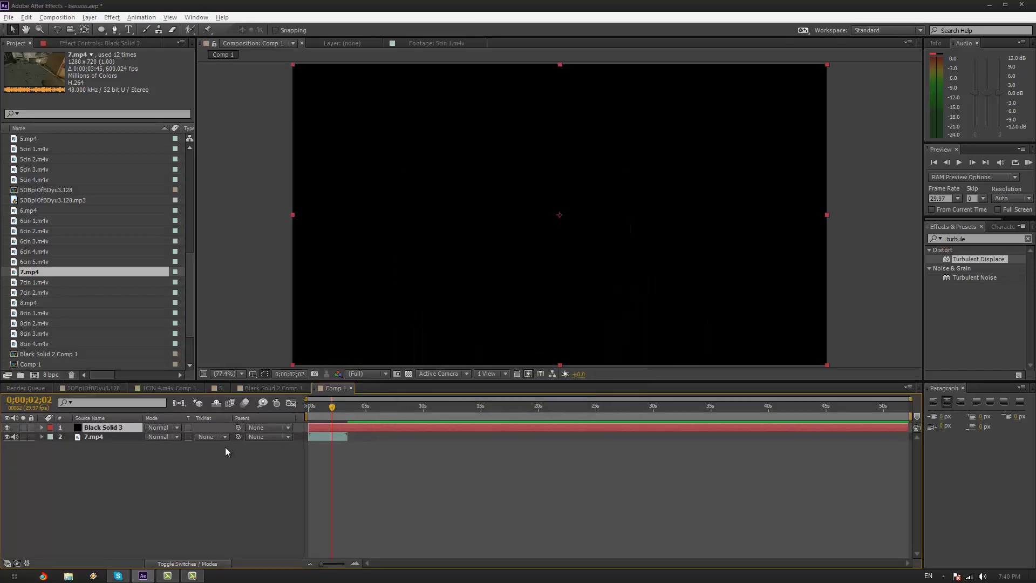
- Search the effects for "fractal noise" and apply Fractal Noise to the black solid
key(ctrl+5)
text(f)
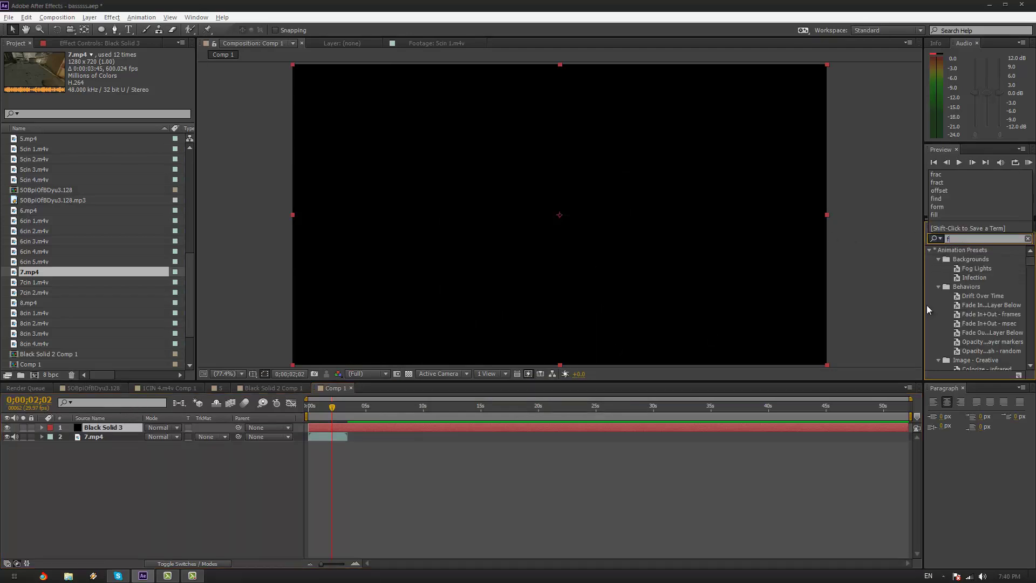
text(ractal noise)
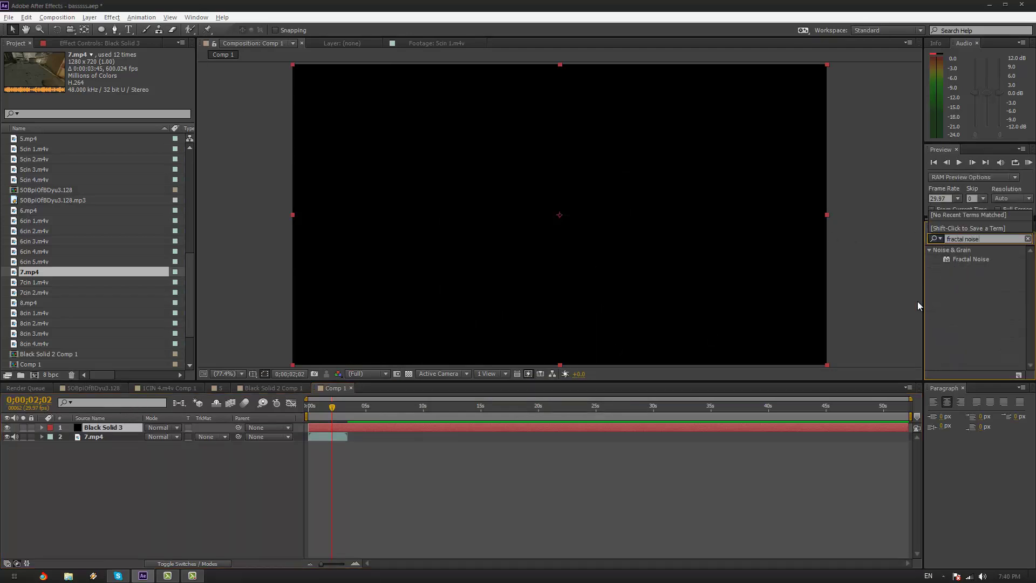
double_click(974, 258)
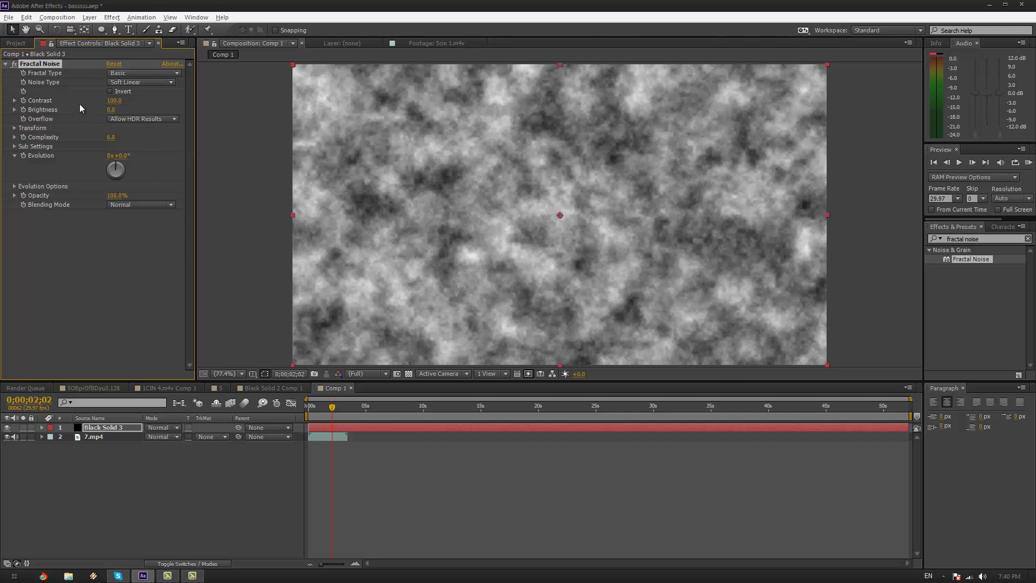
- Set the Fractal Noise contrast to 222, brightness to 68 and transform scale to 28
drag(114, 101, 185, 113)
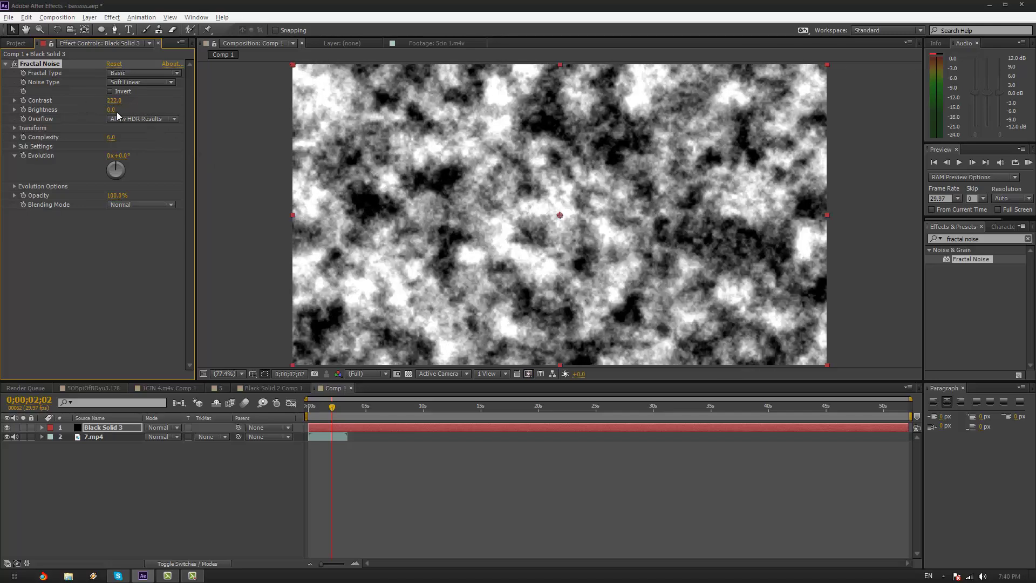
drag(112, 109, 150, 110)
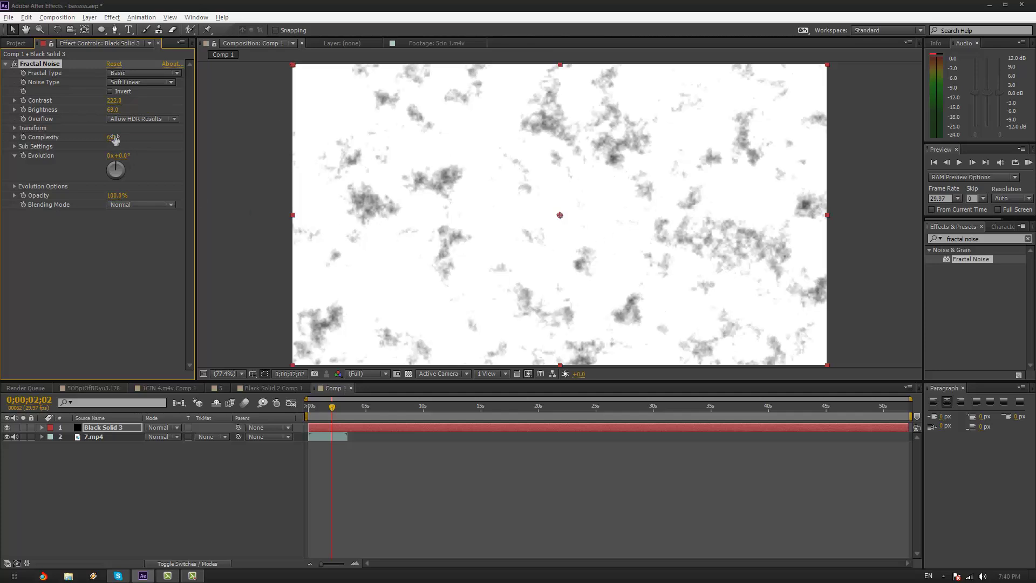
click(15, 128)
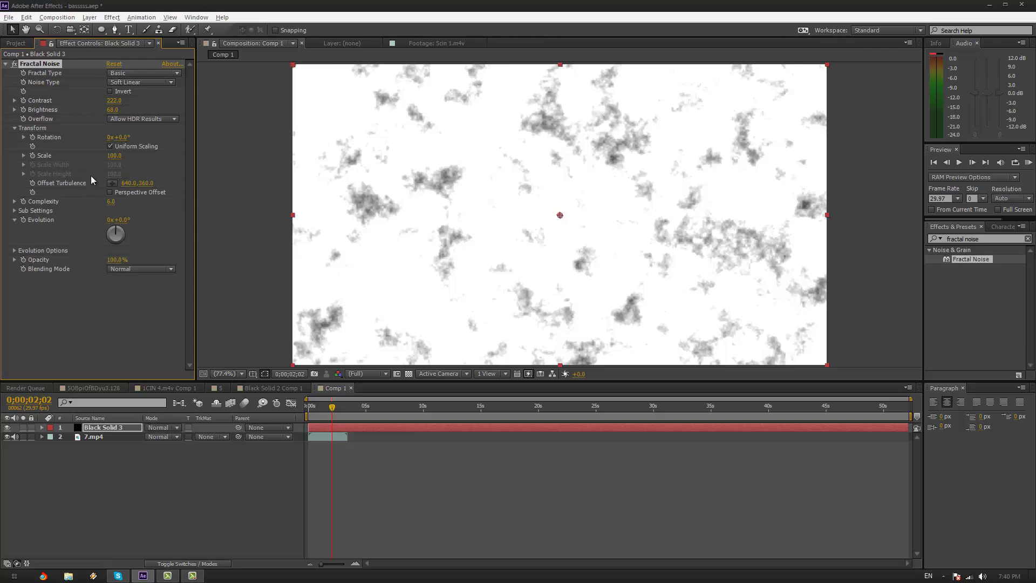
drag(114, 156, 112, 195)
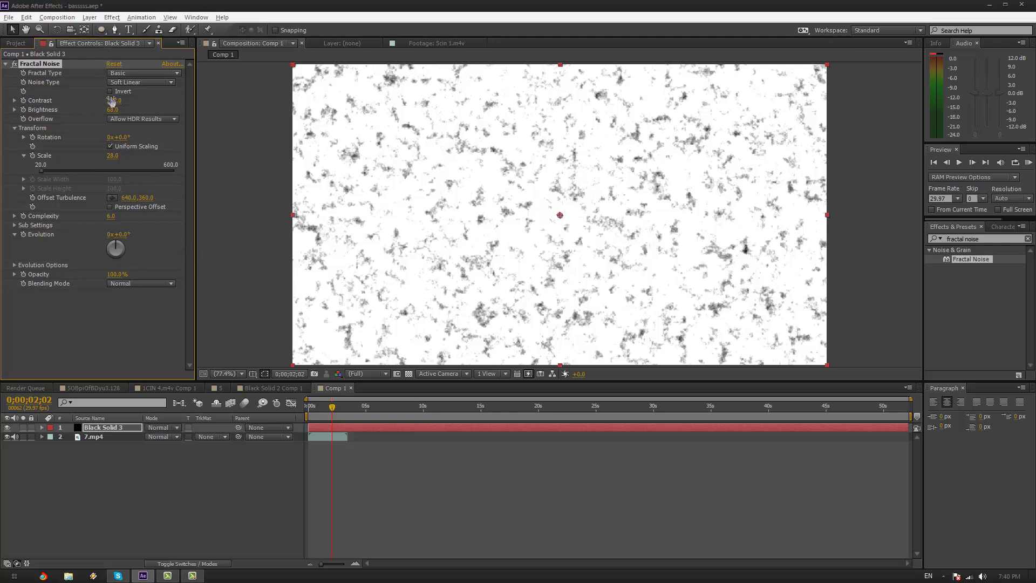
click(78, 328)
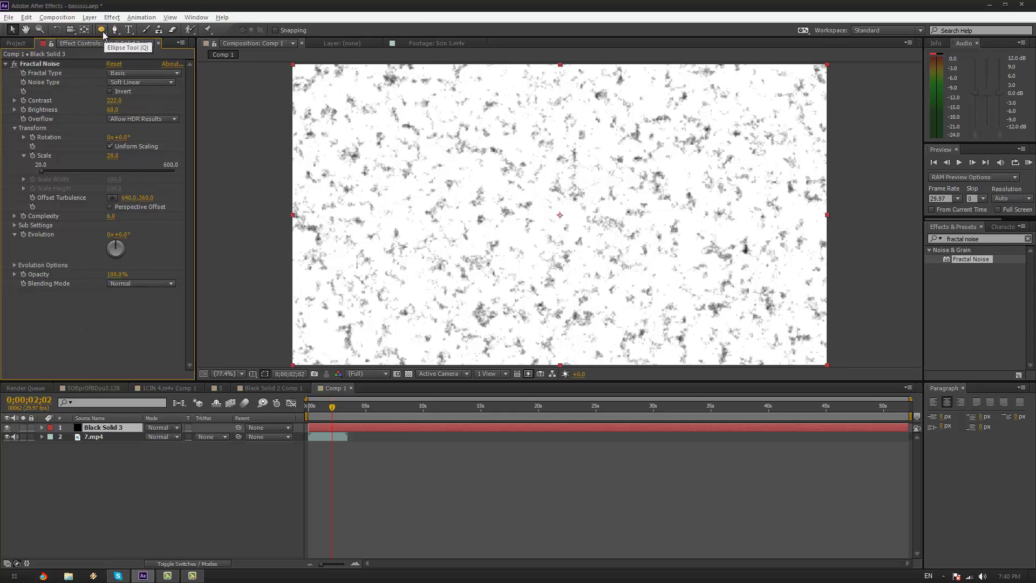
- Draw a circular mask on the black solid with the Ellipse Tool, centred on the crosshair, and undo any extra ellipse
drag(103, 35, 152, 58)
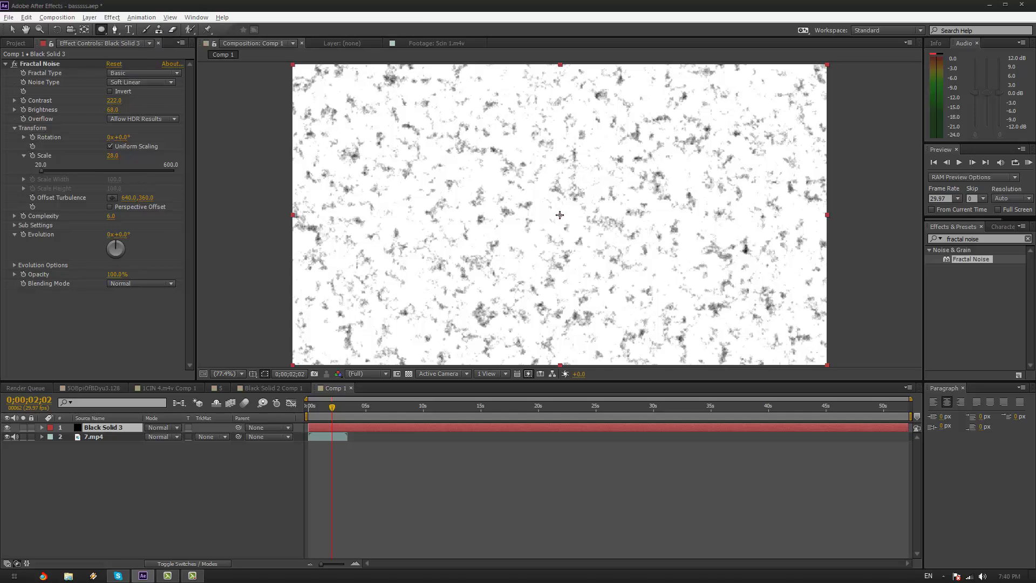
drag(559, 214, 560, 214)
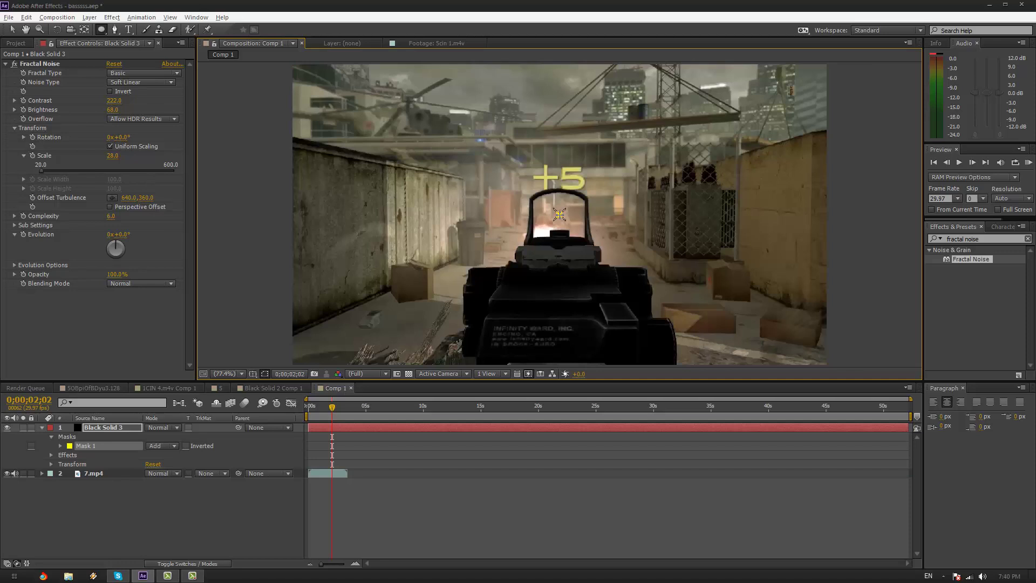
drag(559, 214, 627, 303)
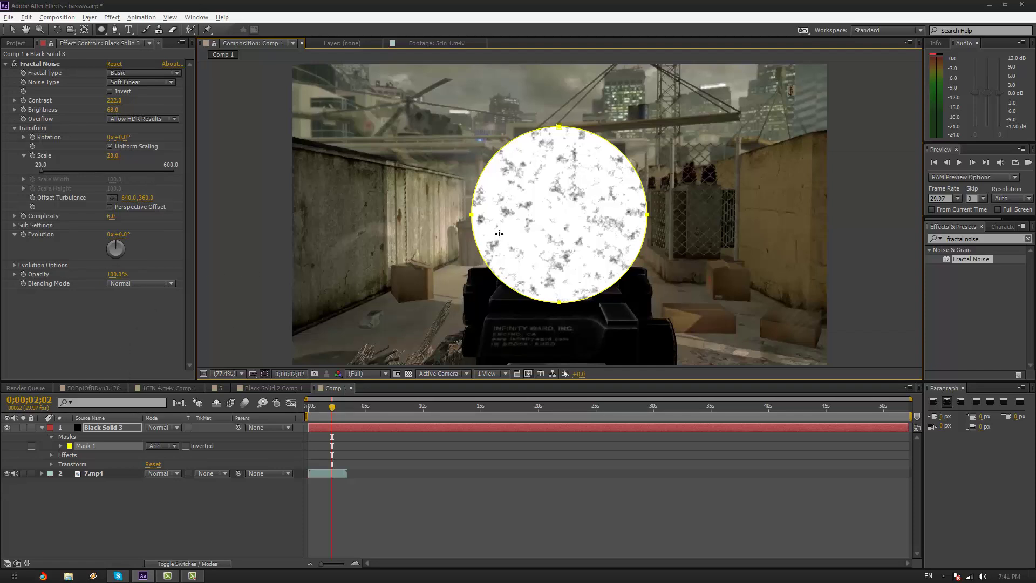
mouse_move(410, 144)
mouse_down()
mouse_move(475, 192)
mouse_move(474, 211)
mouse_move(561, 173)
mouse_move(544, 145)
mouse_move(473, 214)
mouse_up()
key(ctrl+z)
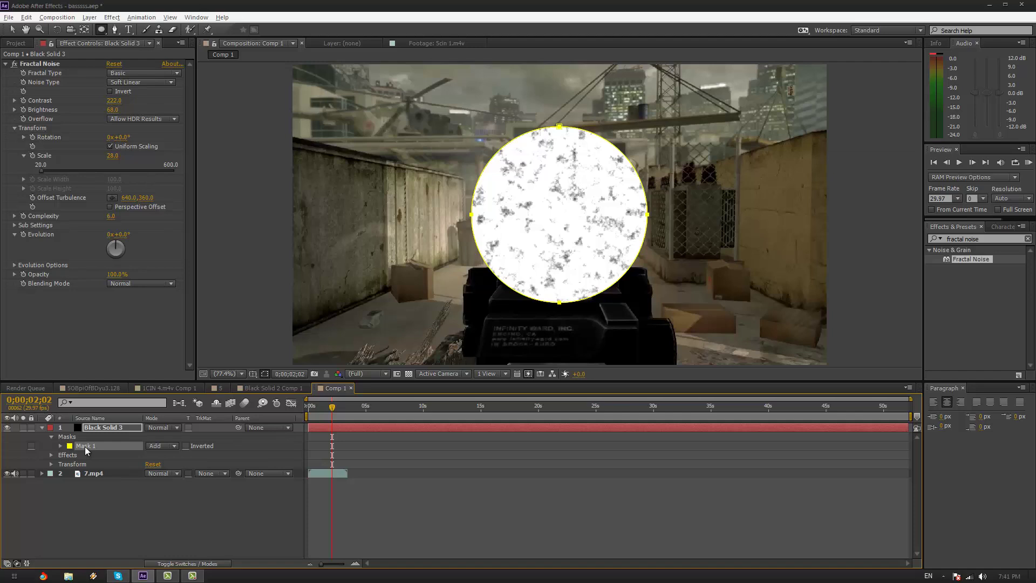
- Duplicate the circular mask on the black solid and set the copy's mode to Subtract
key(ctrl+d)
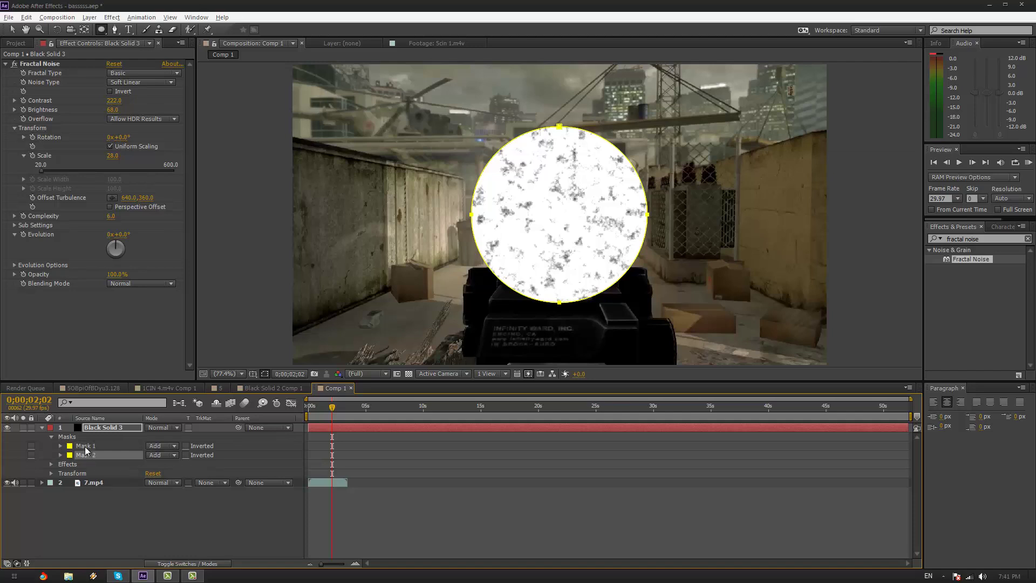
click(169, 456)
click(177, 488)
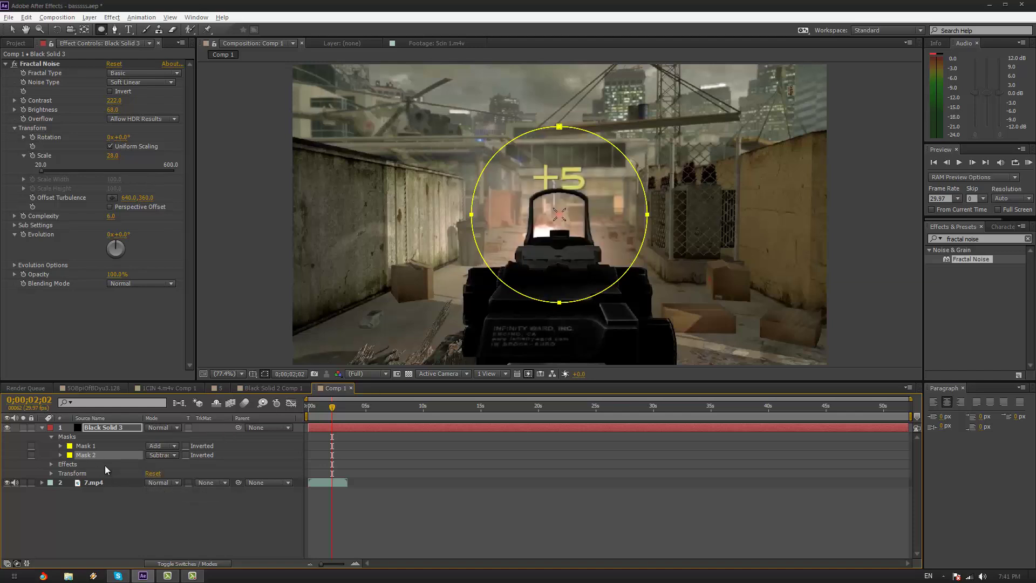
- Set the Mask Expansion of Mask 2 to about -28 pixels to cut the circle into a ring
click(60, 454)
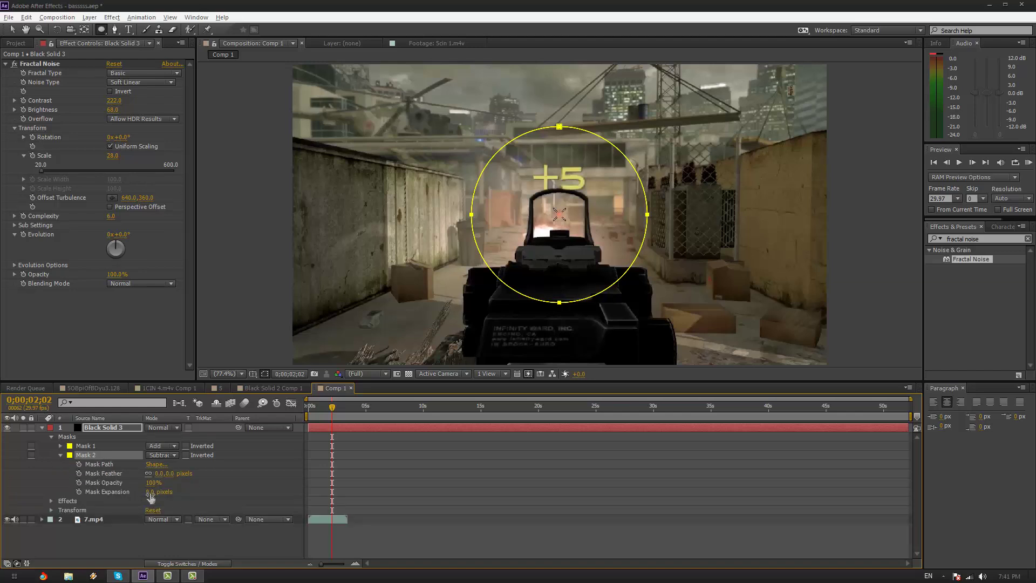
drag(150, 496, 150, 507)
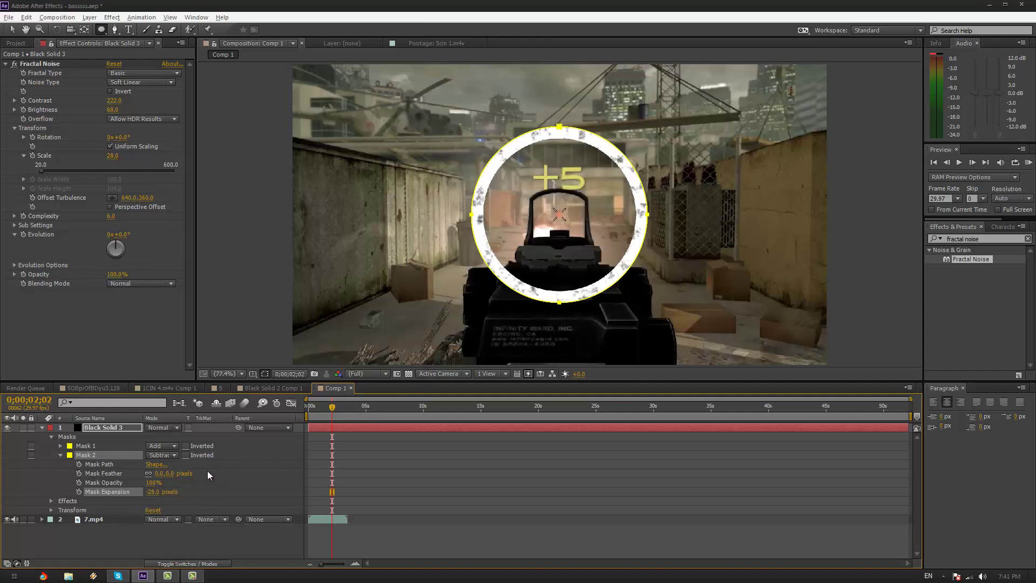
click(244, 470)
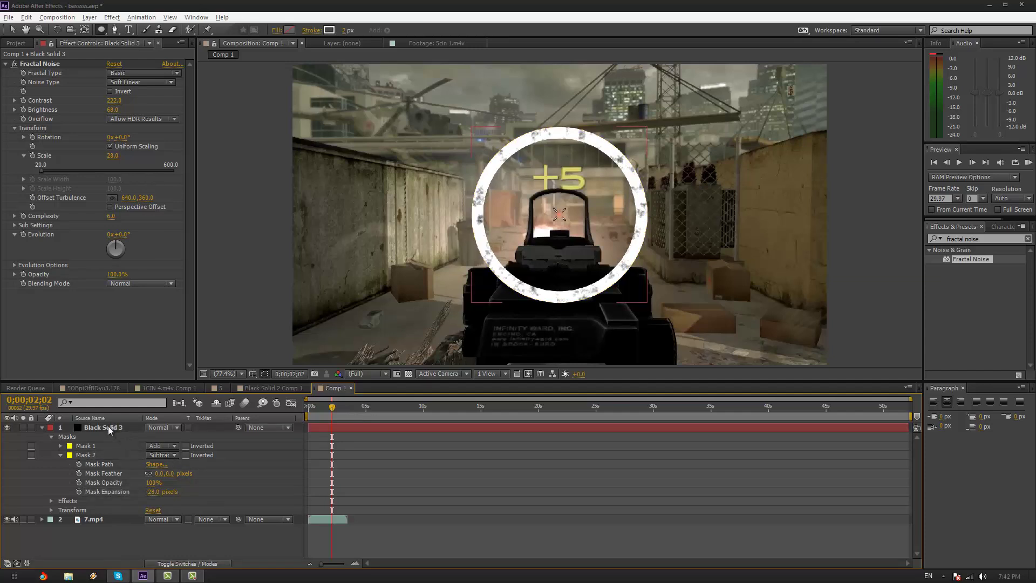
- Pre-compose Black Solid 3 with all attributes moved into the new composition, and name it Displacement
click(108, 426)
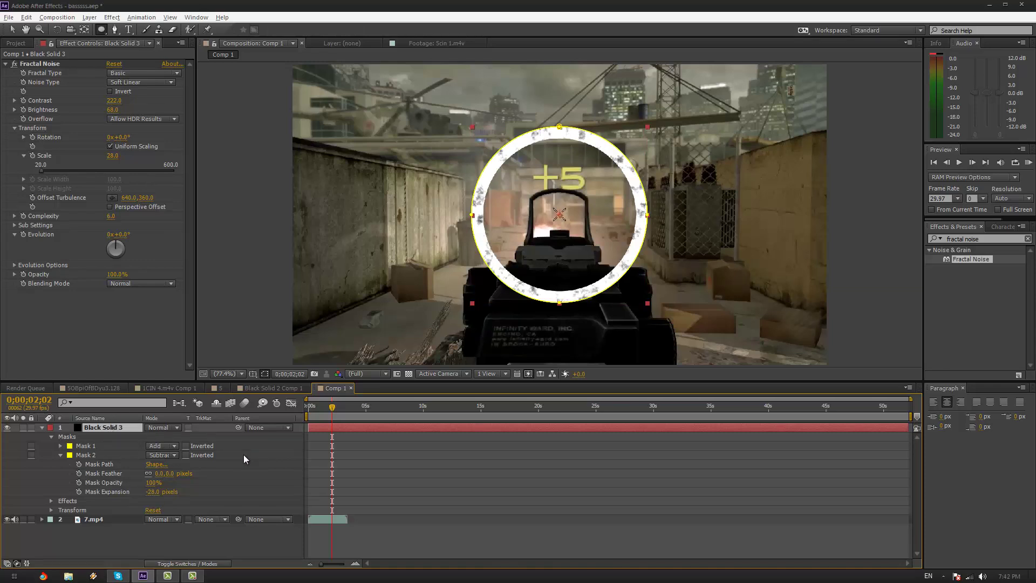
key(ctrl+shift+c)
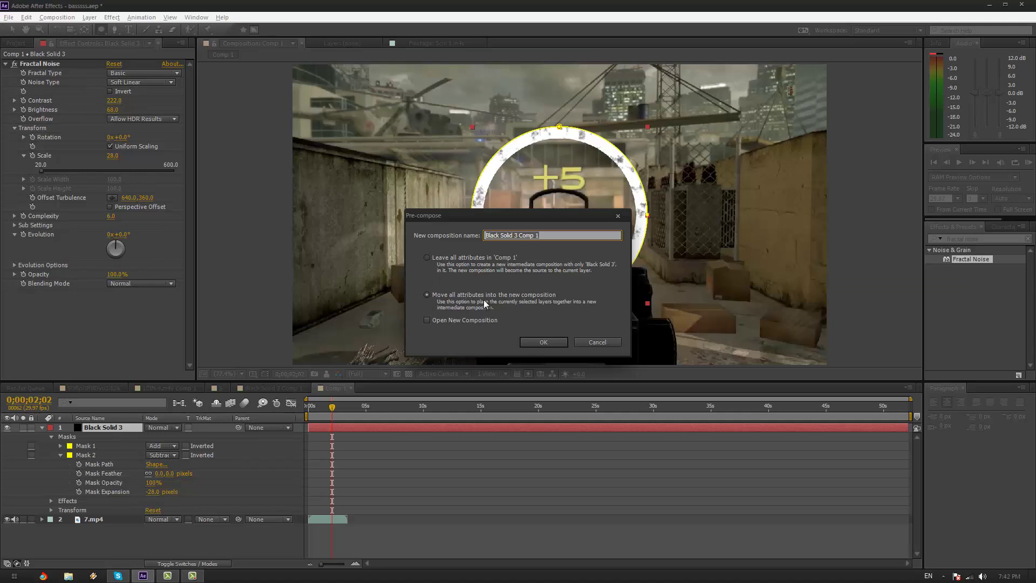
click(517, 294)
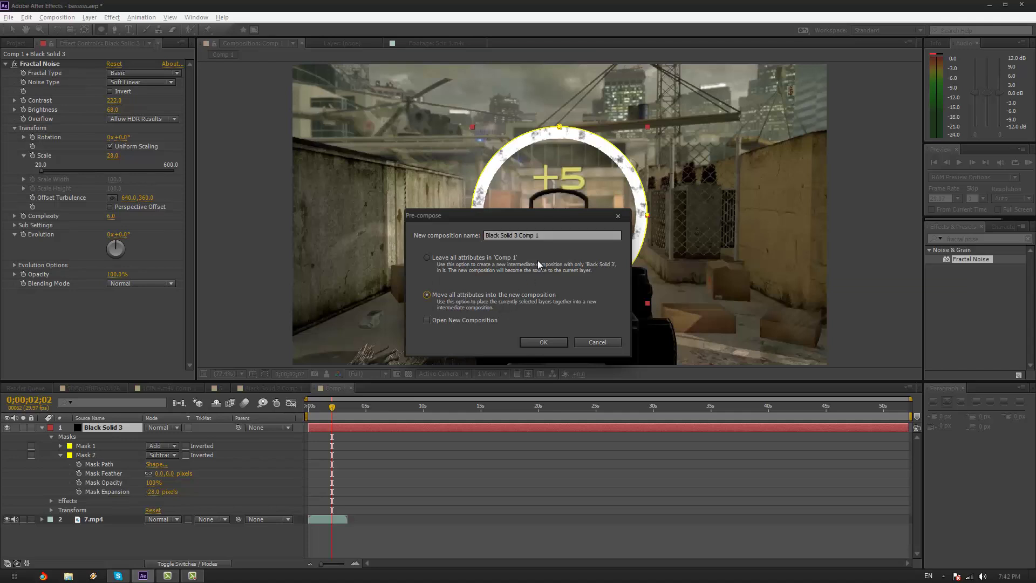
drag(554, 235, 315, 236)
text(Displacement)
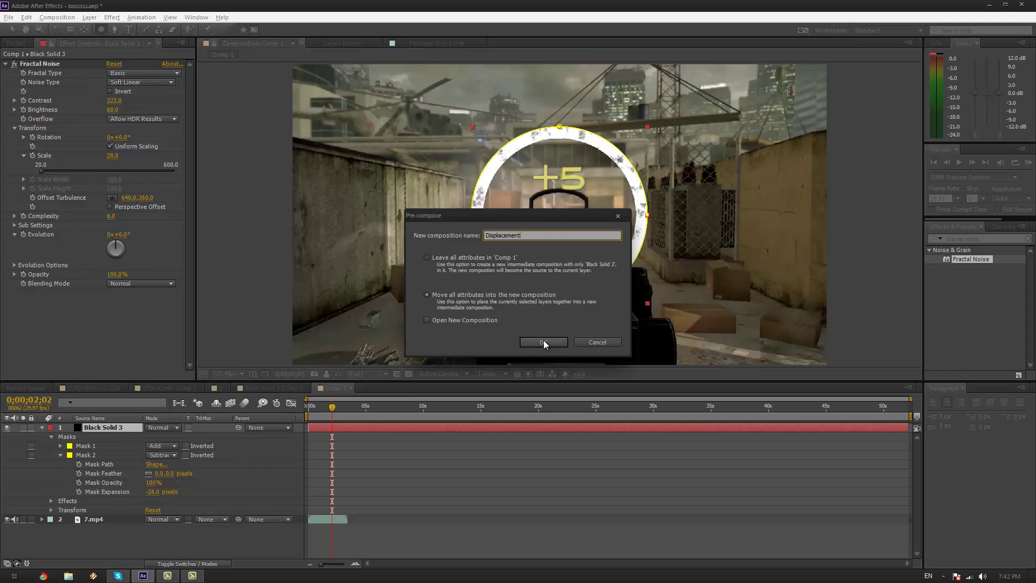
click(542, 340)
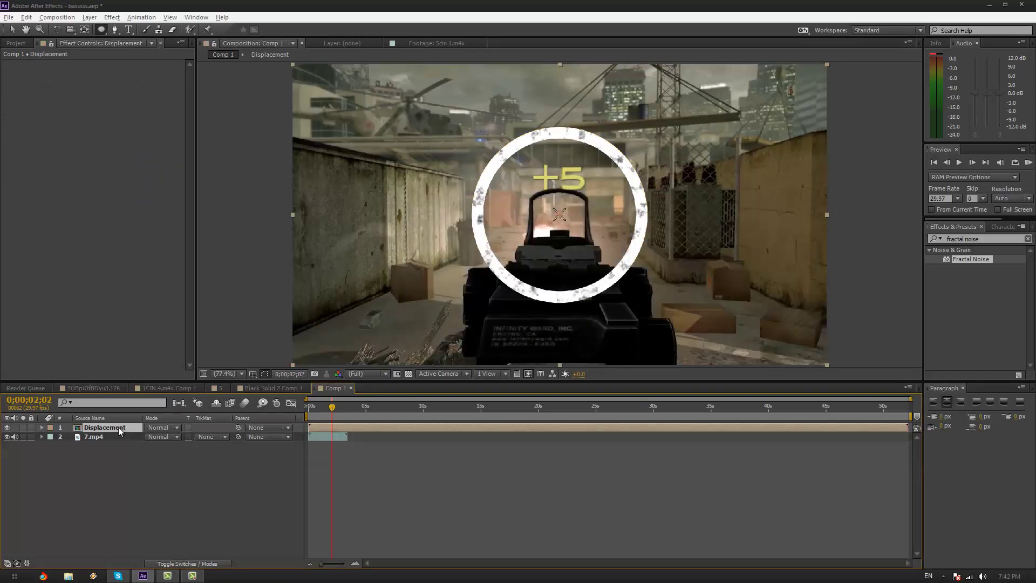
- Find the Displacement Map effect and apply it to the 7.mp4 footage layer
click(94, 438)
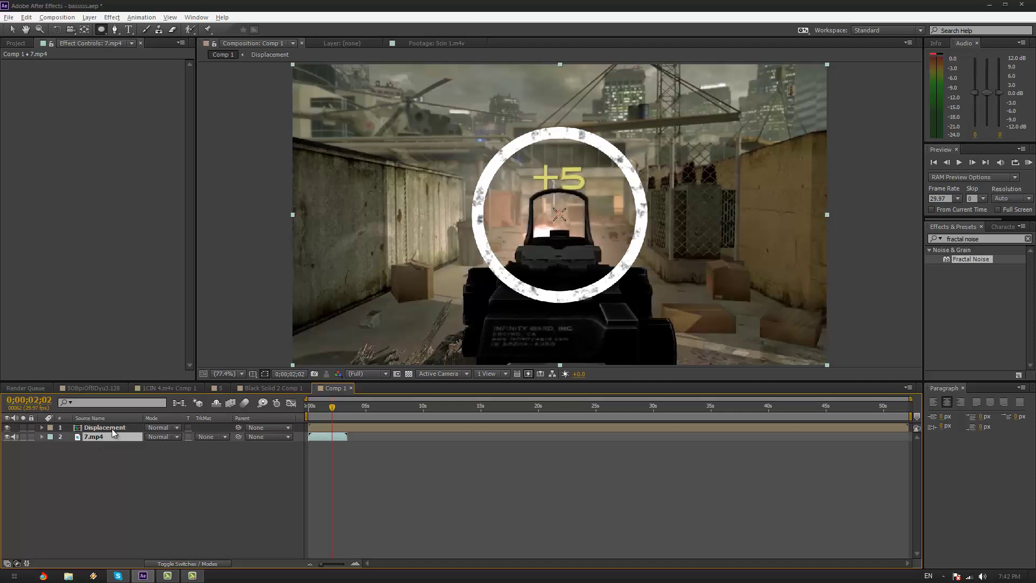
click(993, 239)
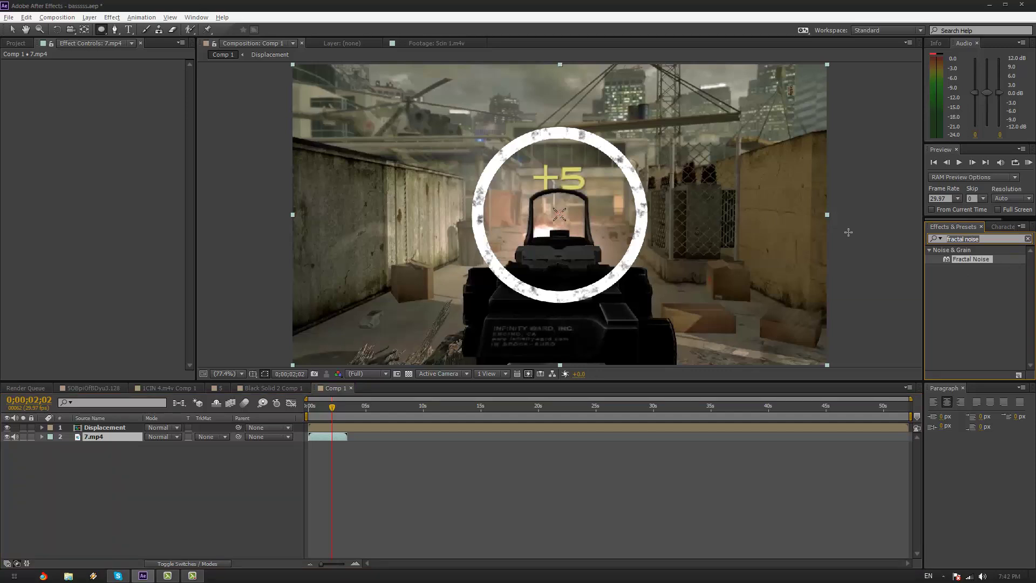
text(displace)
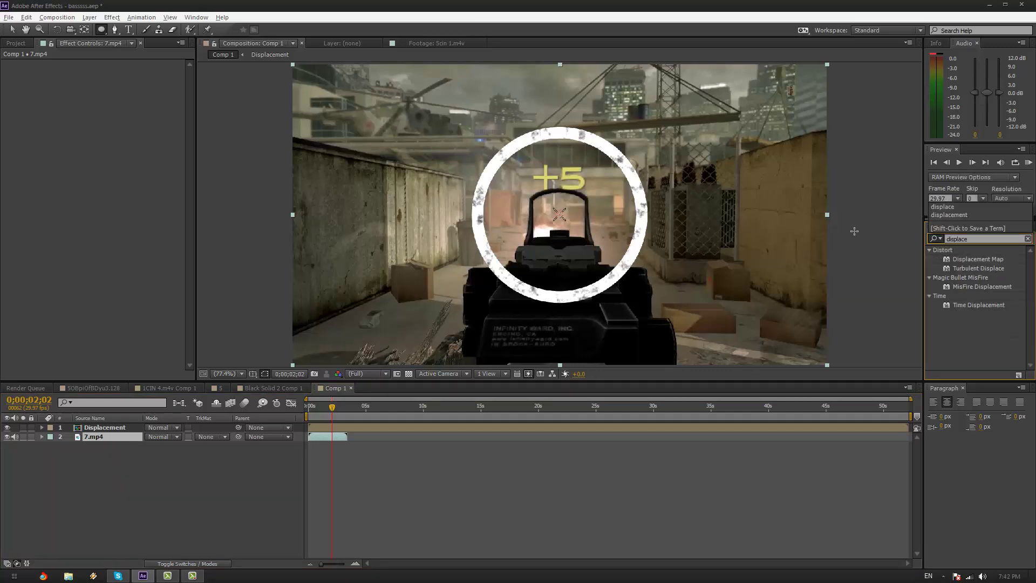
drag(981, 260, 474, 308)
click(549, 348)
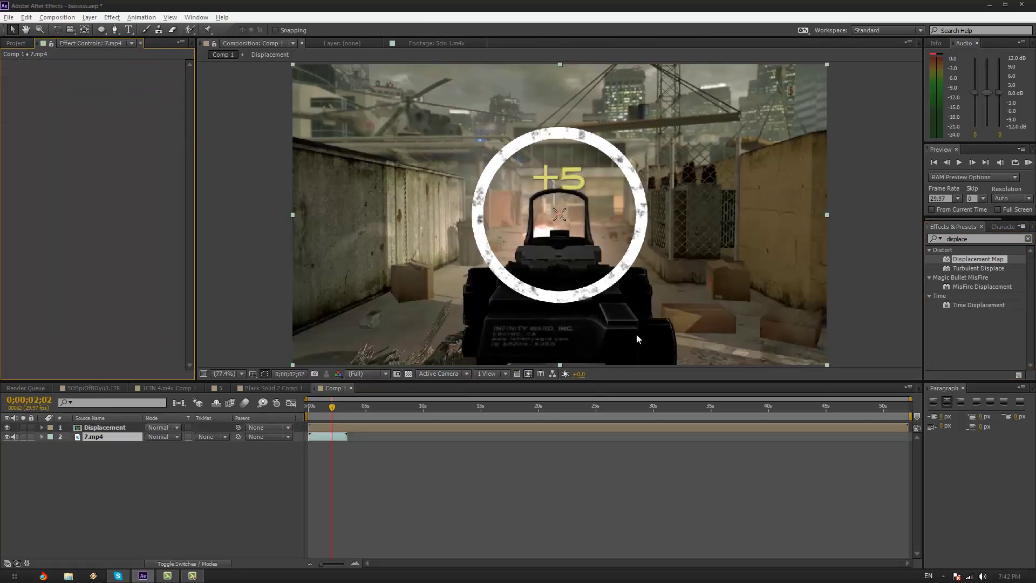
drag(976, 263, 122, 434)
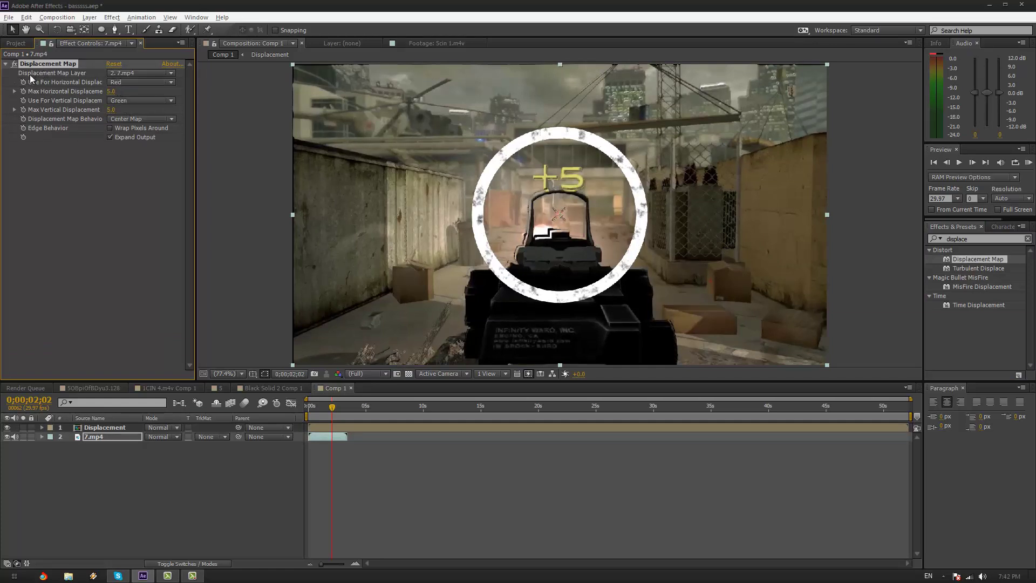
- Set the displacement map layer to Displacement and use Luminance for both horizontal and vertical displacement
click(134, 73)
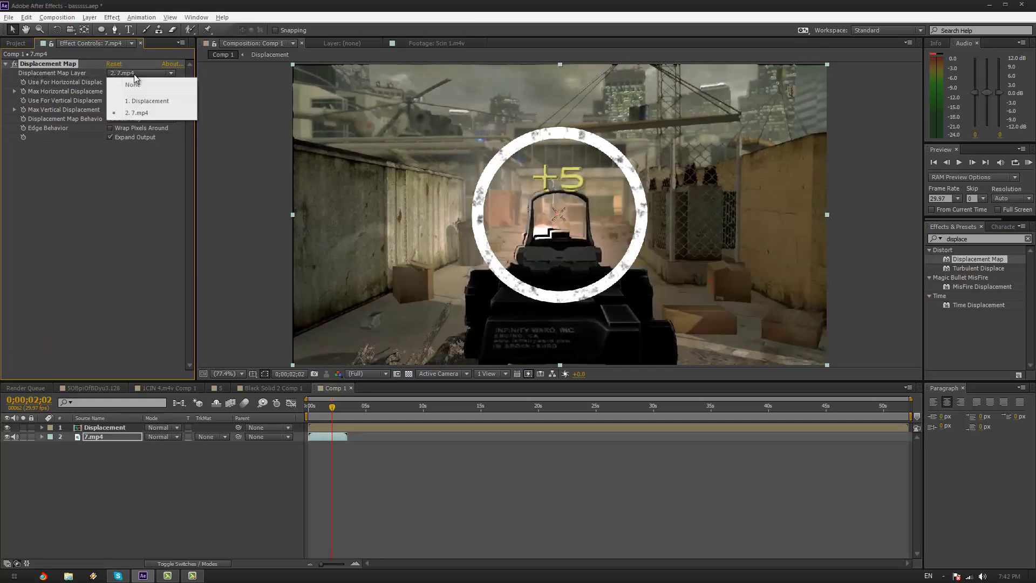
click(130, 102)
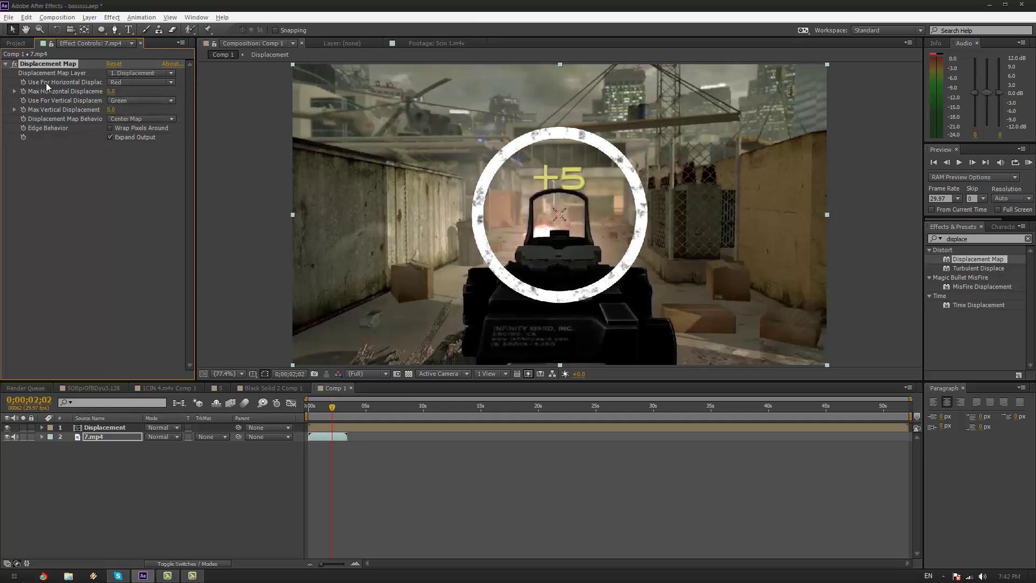
click(122, 82)
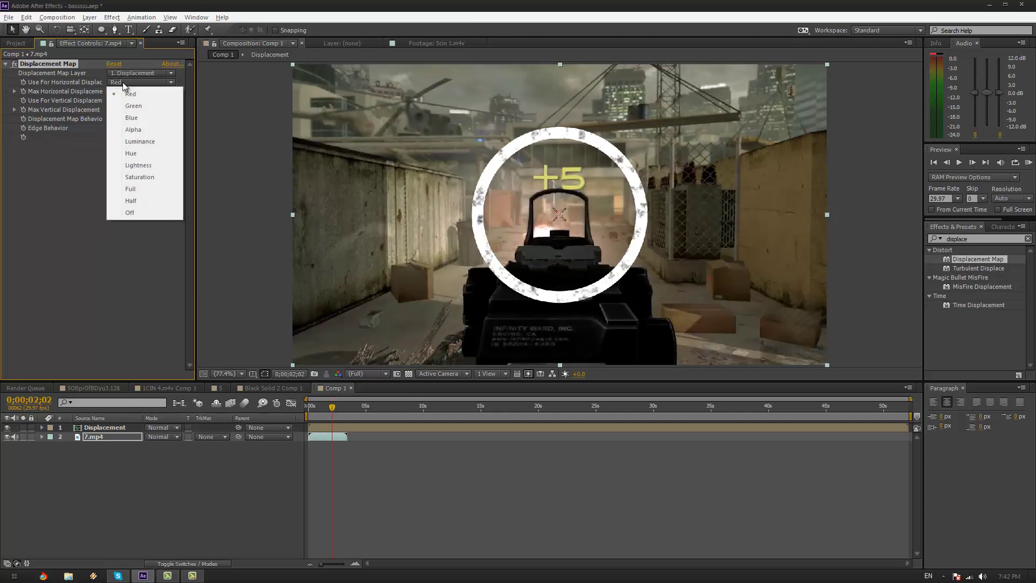
click(132, 141)
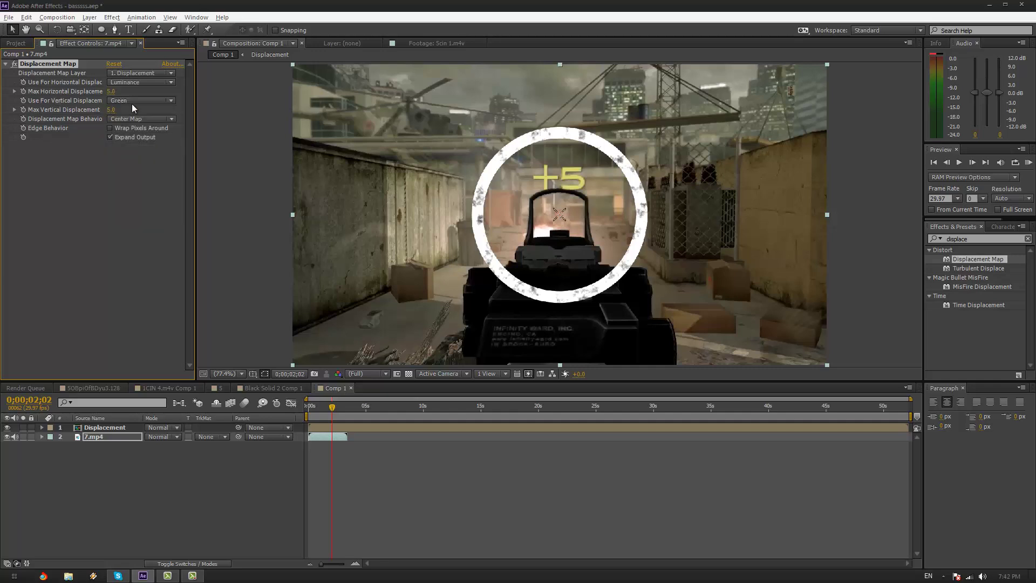
click(146, 101)
click(143, 159)
- Hide the Displacement layer and examine the ring distortion on the footage up close
click(89, 429)
click(7, 427)
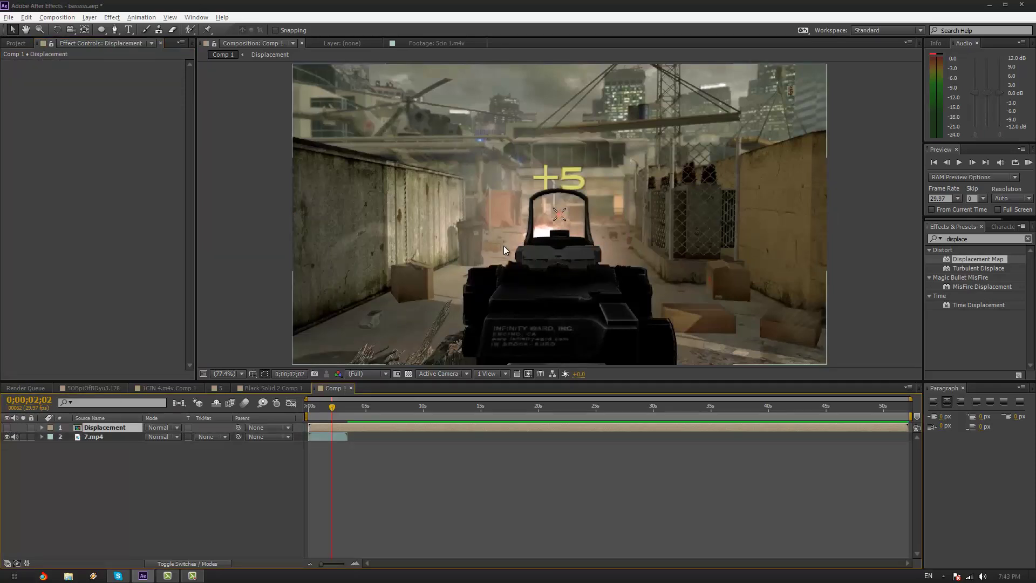
key(period)
key(period)
key(period)
key(period)
key(period)
scroll(603, 168, up, 5)
scroll(603, 168, right, 5)
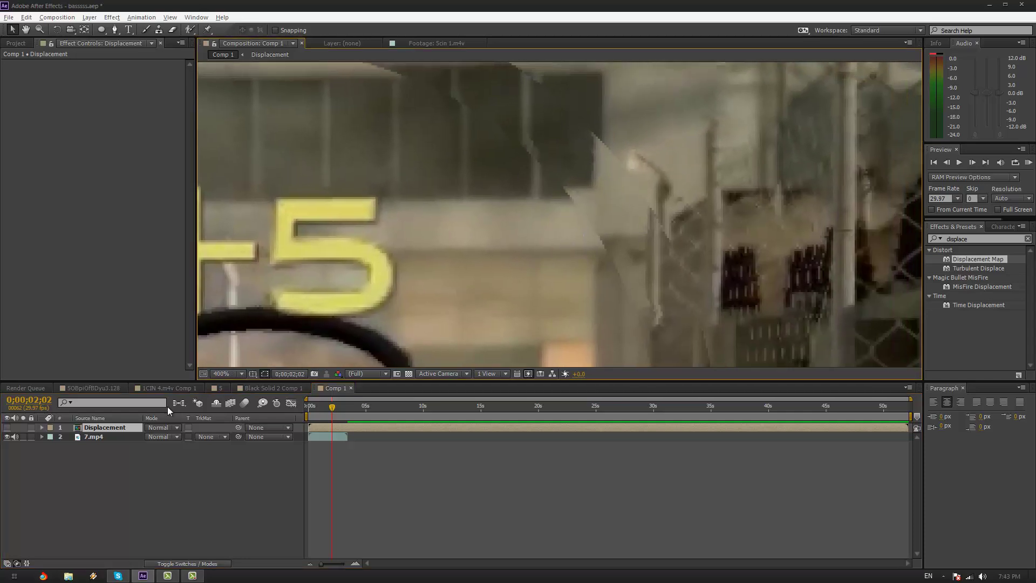
- Set the Displacement Map's maximum horizontal and maximum vertical displacement to 32 on the 7.mp4 layer
click(117, 437)
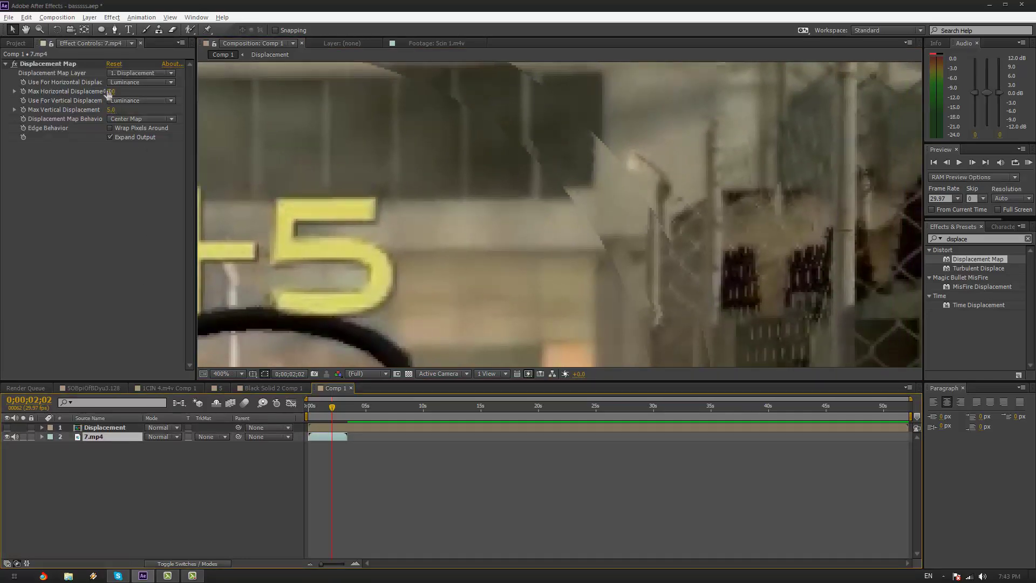
drag(109, 92, 128, 97)
click(109, 110)
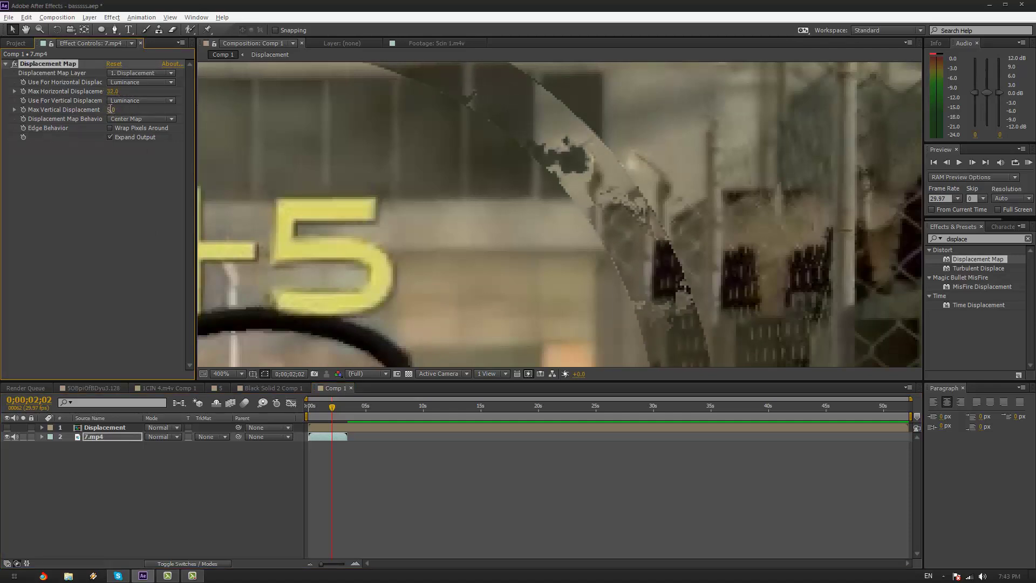
text(32)
click(88, 303)
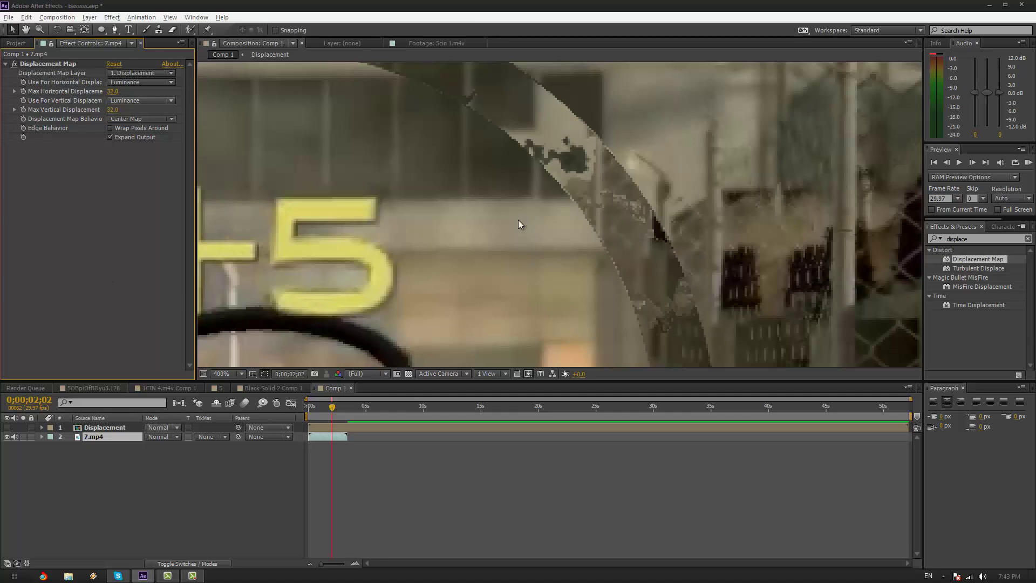
scroll(517, 231, down, 4)
drag(503, 172, 510, 164)
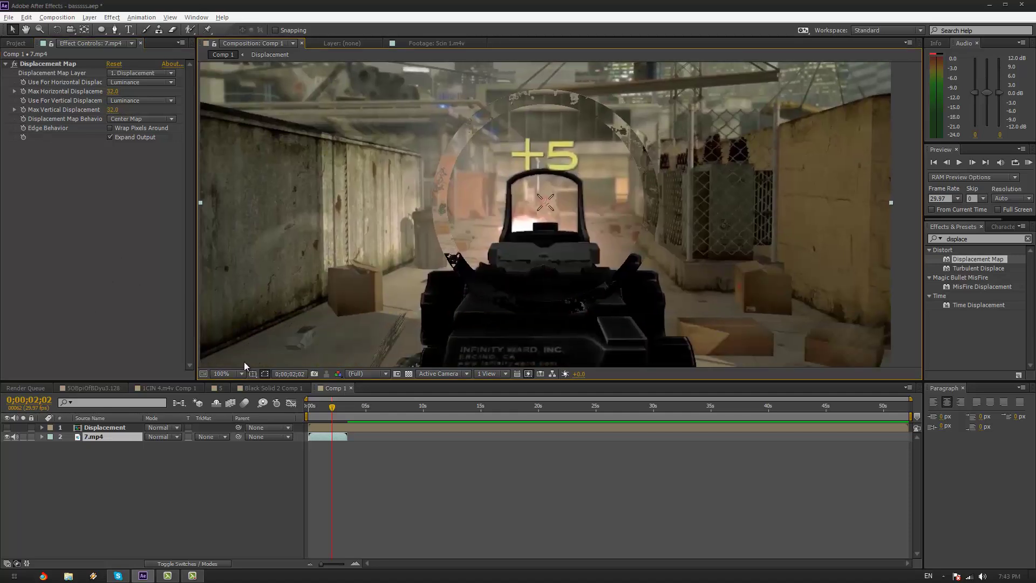
click(228, 375)
click(264, 191)
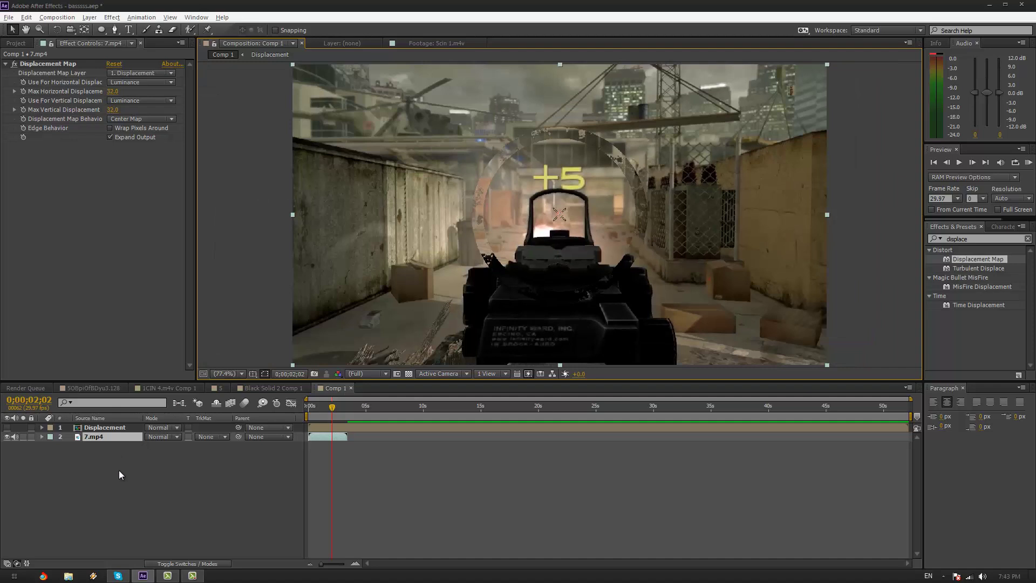
- Find the shot frame in Comp 1 and add a Scale keyframe to Black Solid 3 at 0;00;02;01 inside the Displacement composition
click(102, 427)
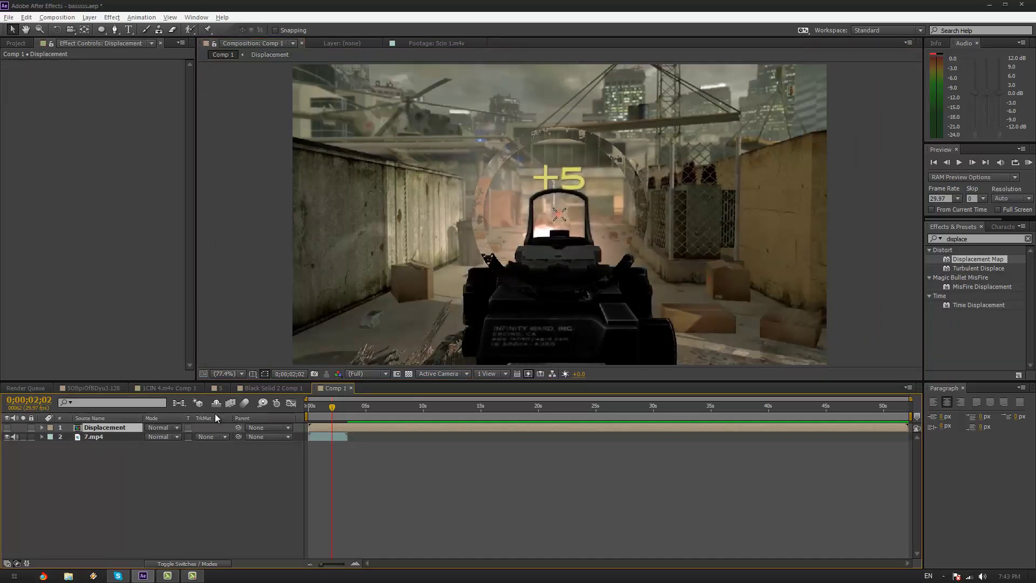
double_click(102, 428)
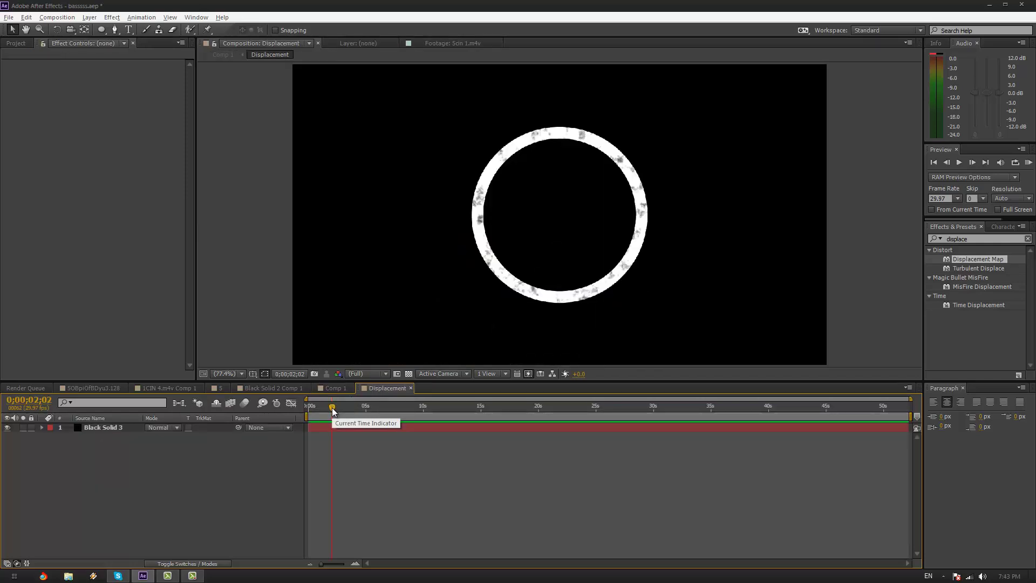
drag(332, 408, 307, 408)
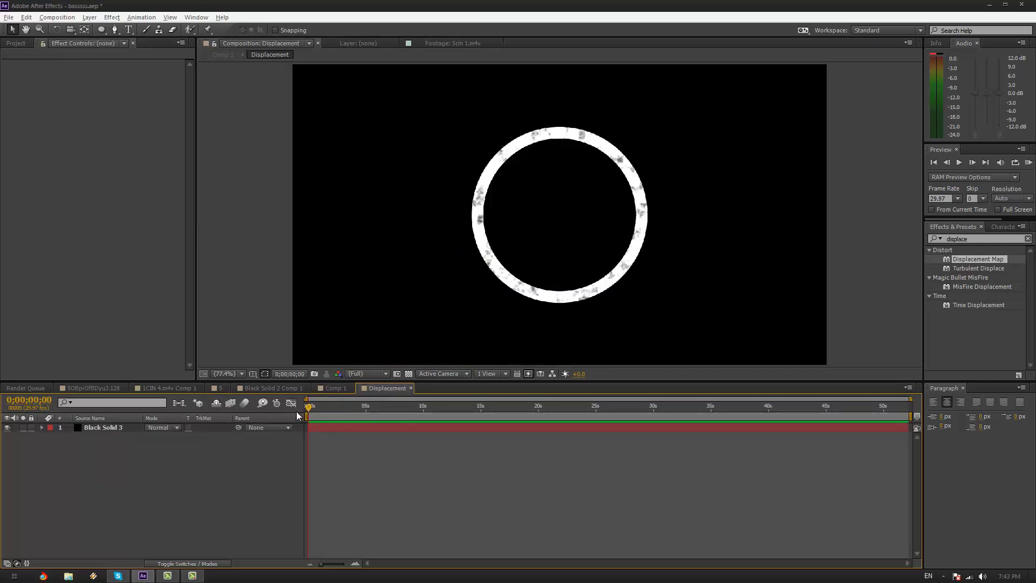
click(321, 387)
mouse_move(325, 406)
mouse_down()
mouse_move(332, 412)
mouse_move(320, 413)
mouse_move(332, 413)
mouse_up()
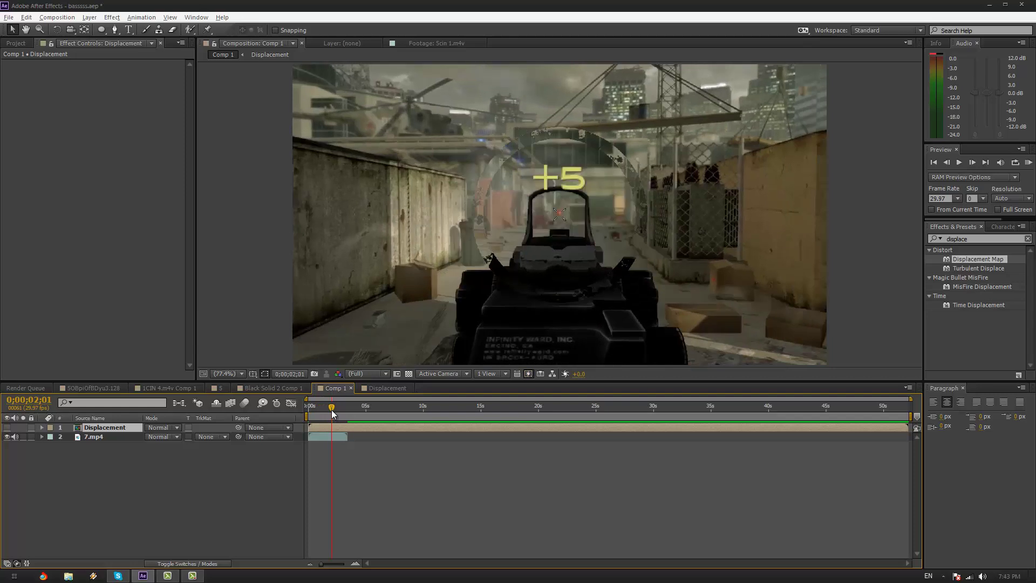
double_click(98, 429)
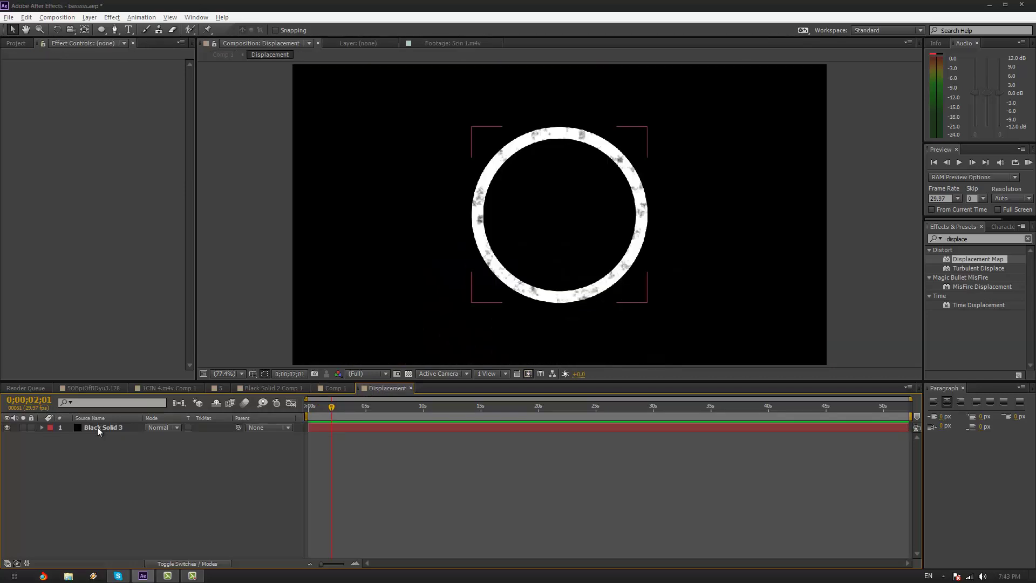
click(89, 449)
click(106, 430)
key(s)
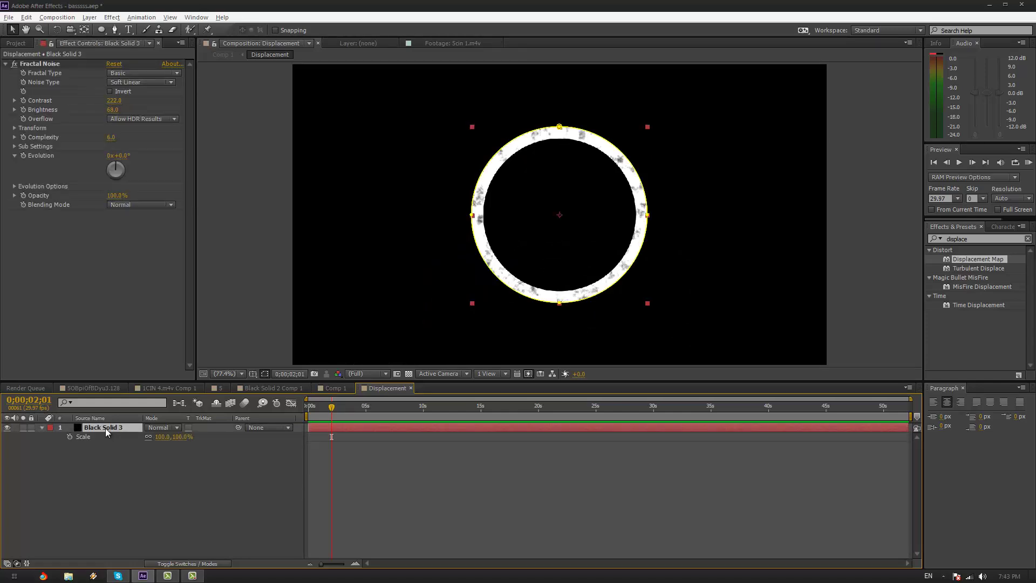
click(70, 436)
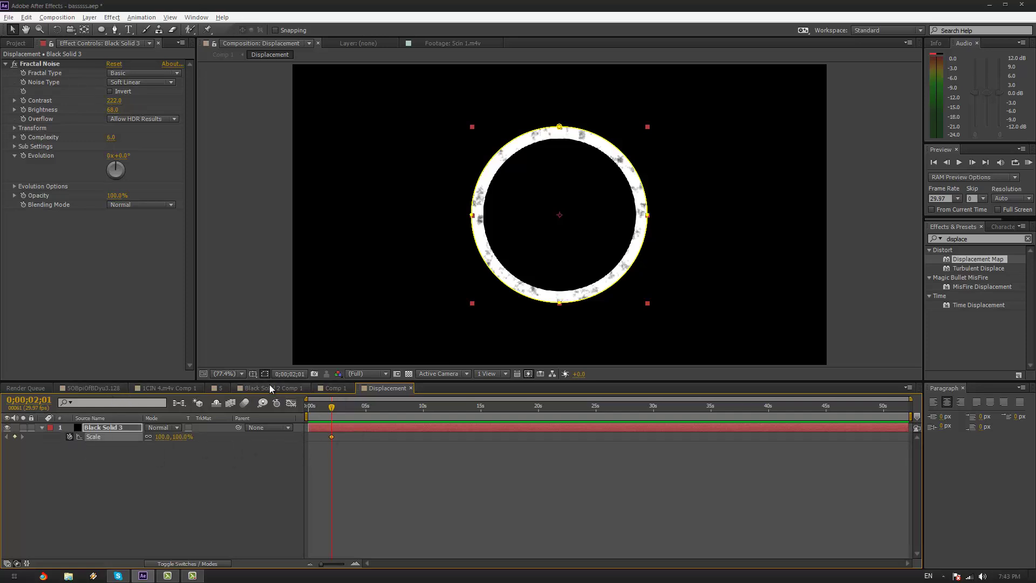
- Find the end frame in Comp 1 and add a second Scale keyframe to Black Solid 3 at 0;00;02;07
click(334, 388)
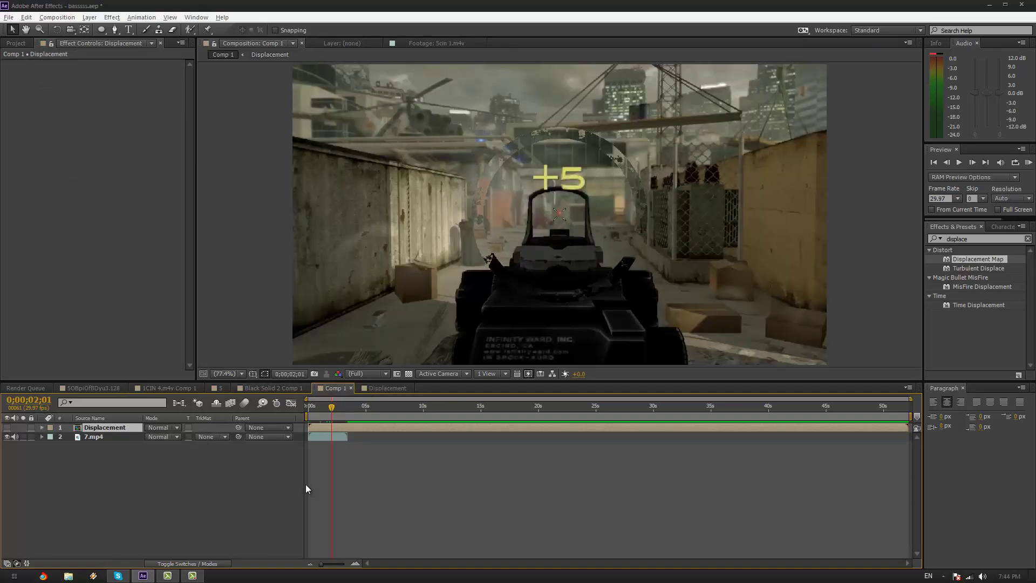
key(space)
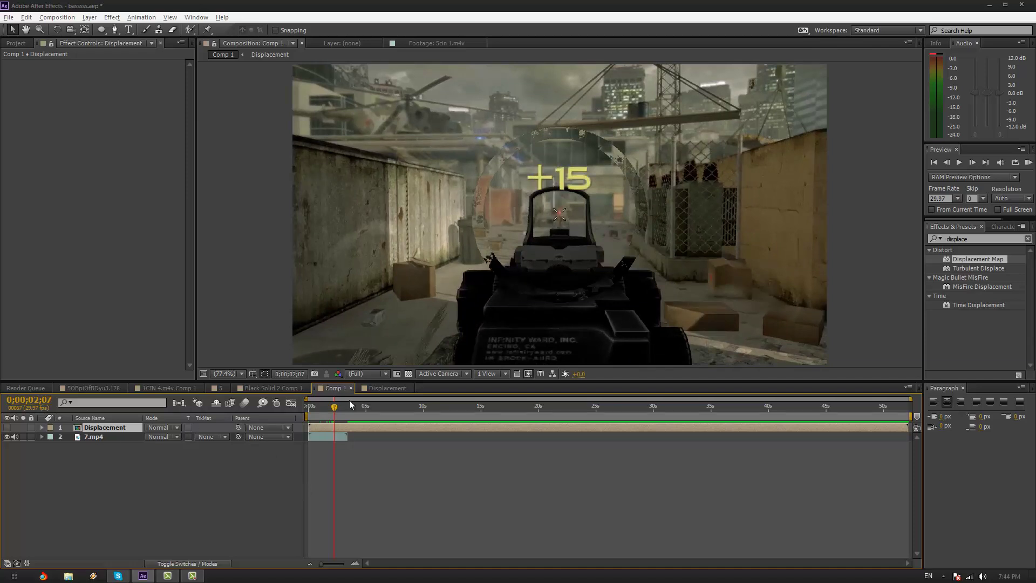
click(378, 389)
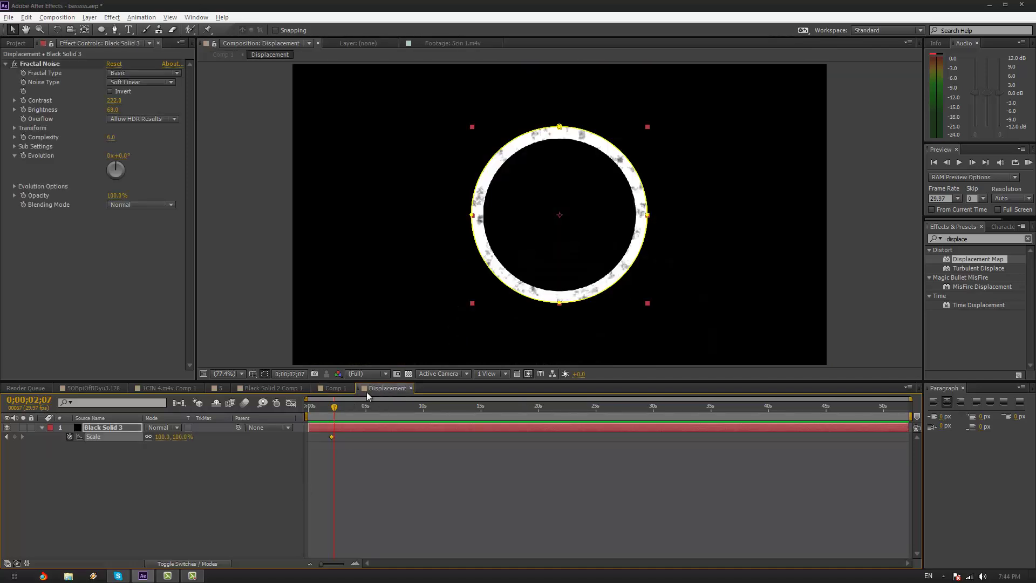
click(15, 438)
- Set Black Solid 3's Scale to 0% at the first keyframe, 0;00;02;01
drag(335, 408, 332, 410)
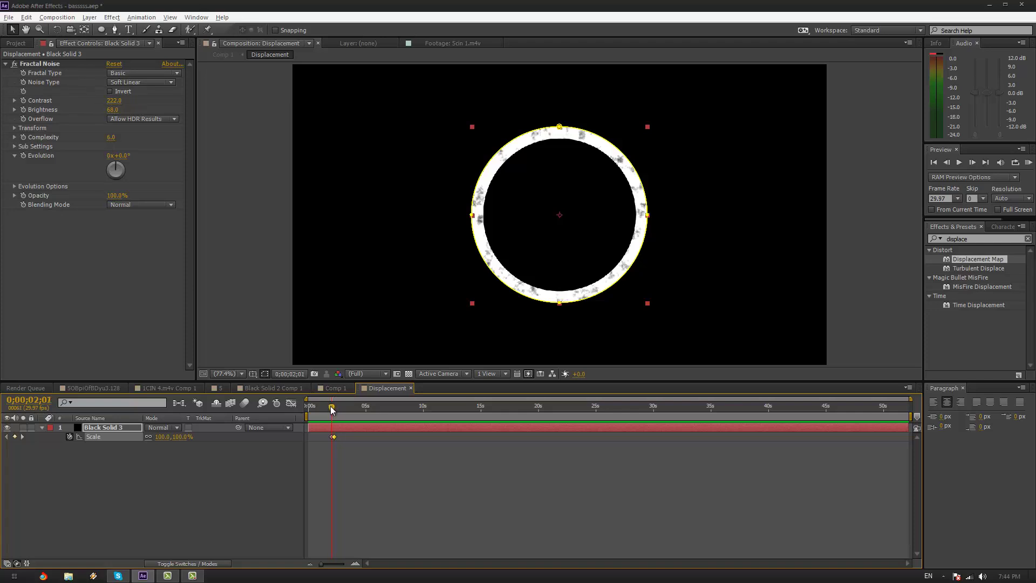
click(161, 437)
text(0)
click(198, 488)
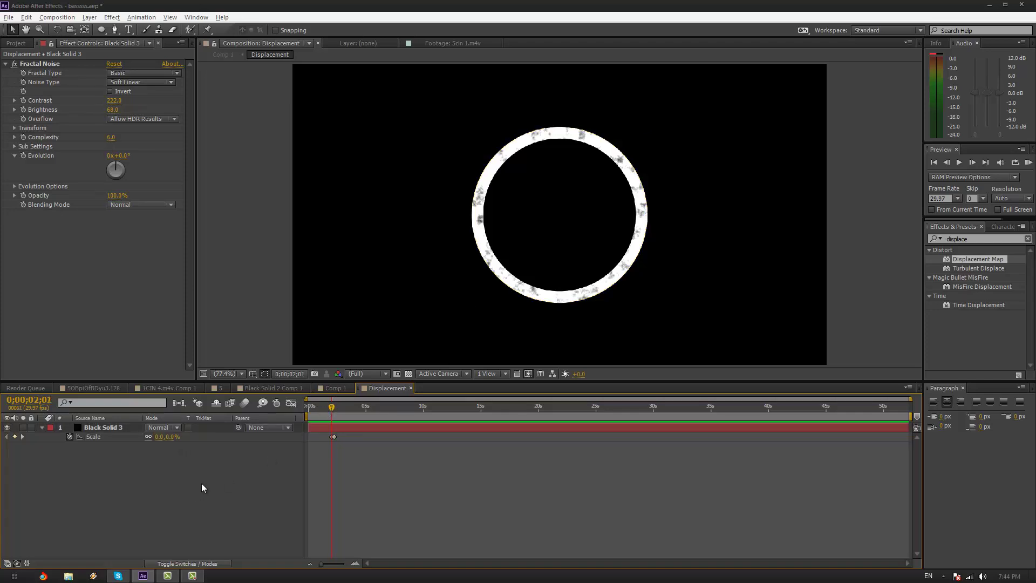
- Set Black Solid 3's Scale to about 407% at 0;00;02;07 so the ring grows past the frame, and return to Comp 1
drag(332, 410, 334, 409)
drag(161, 437, 335, 443)
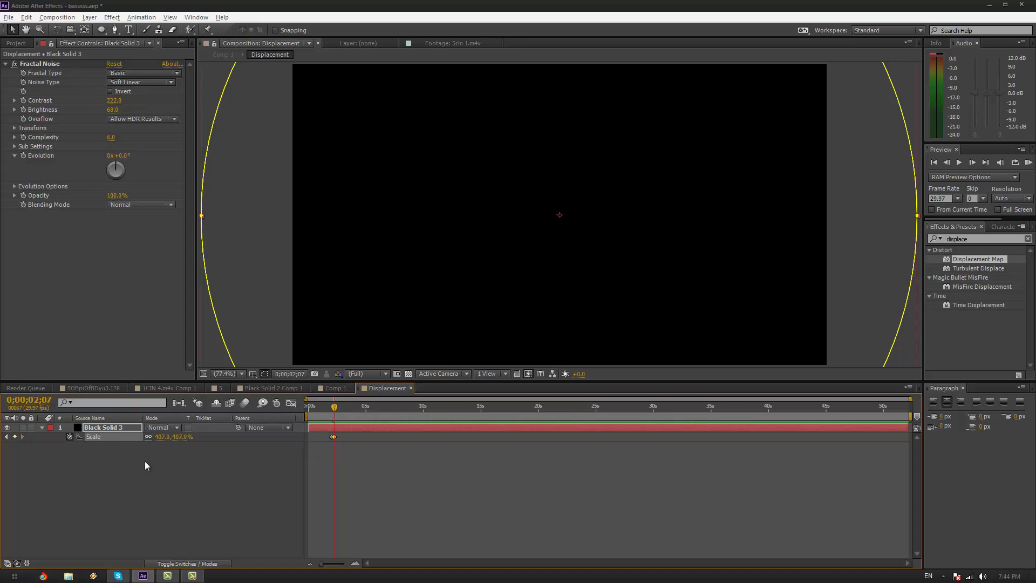
click(337, 388)
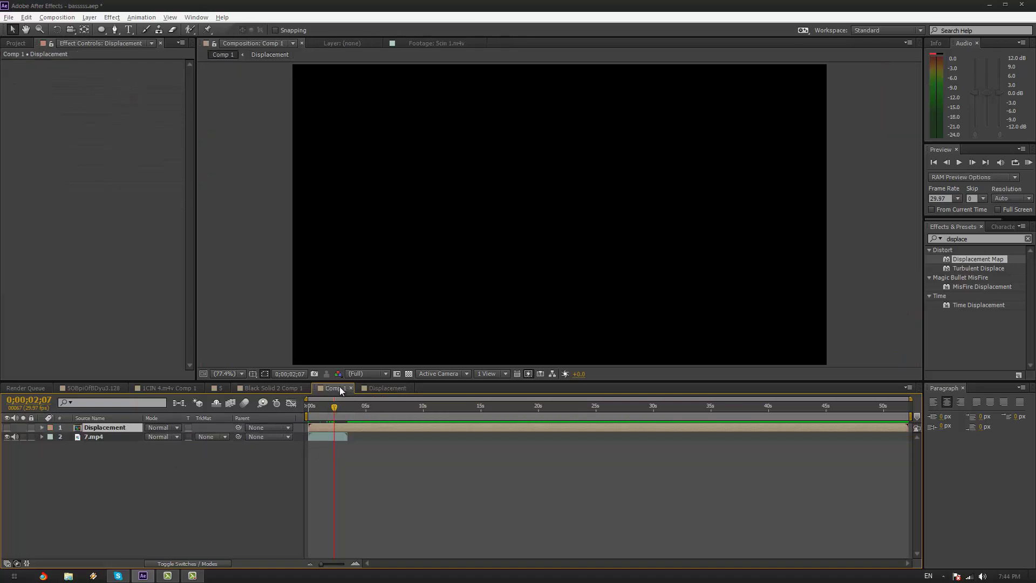
- Step through the shockwave frames in Comp 1 and examine the edges of the distortion ring up close
key(Page_Up)
key(Page_Up)
key(Page_Up)
key(Page_Up)
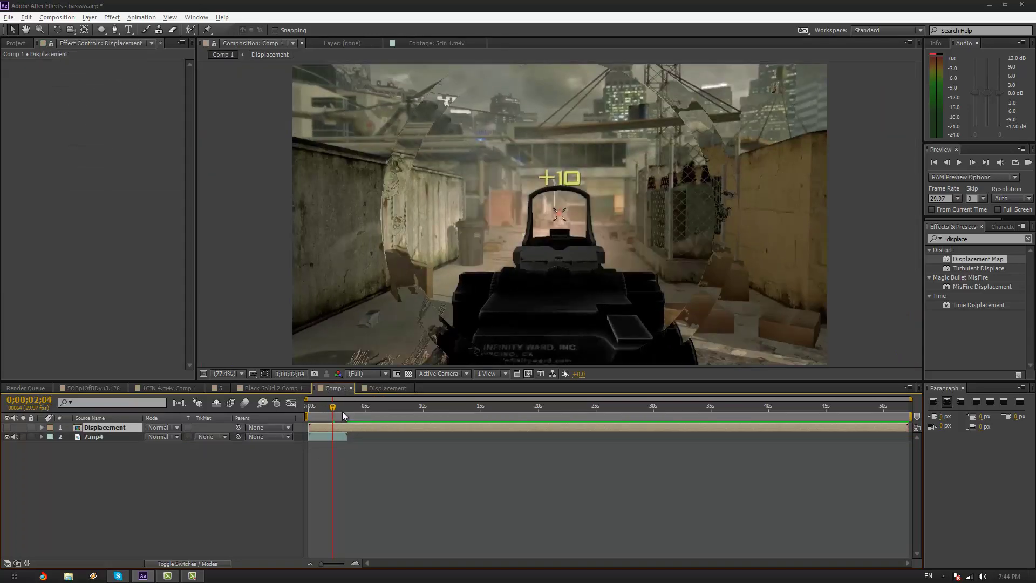
key(Page_Down)
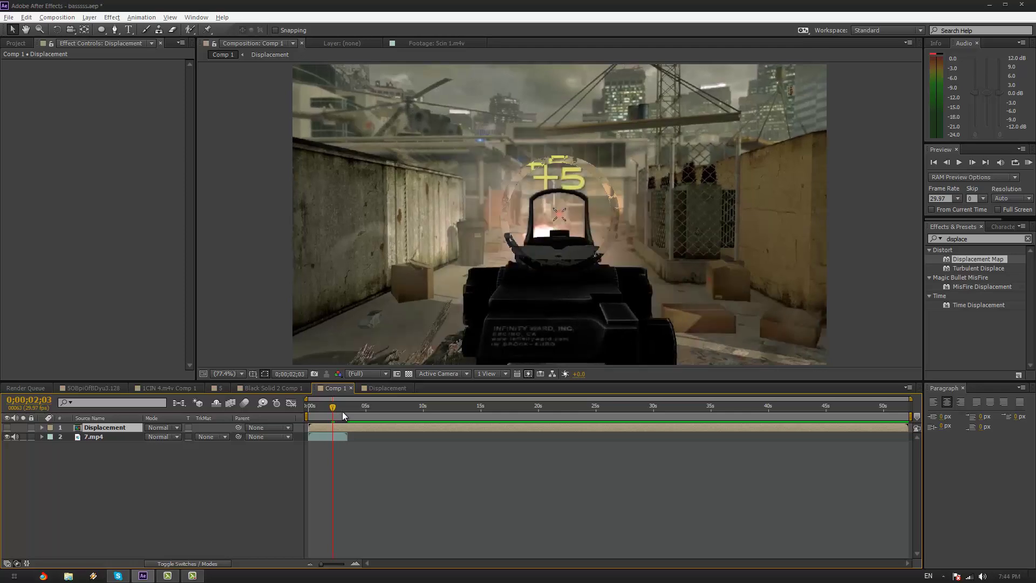
key(Page_Up)
scroll(545, 228, up, 5)
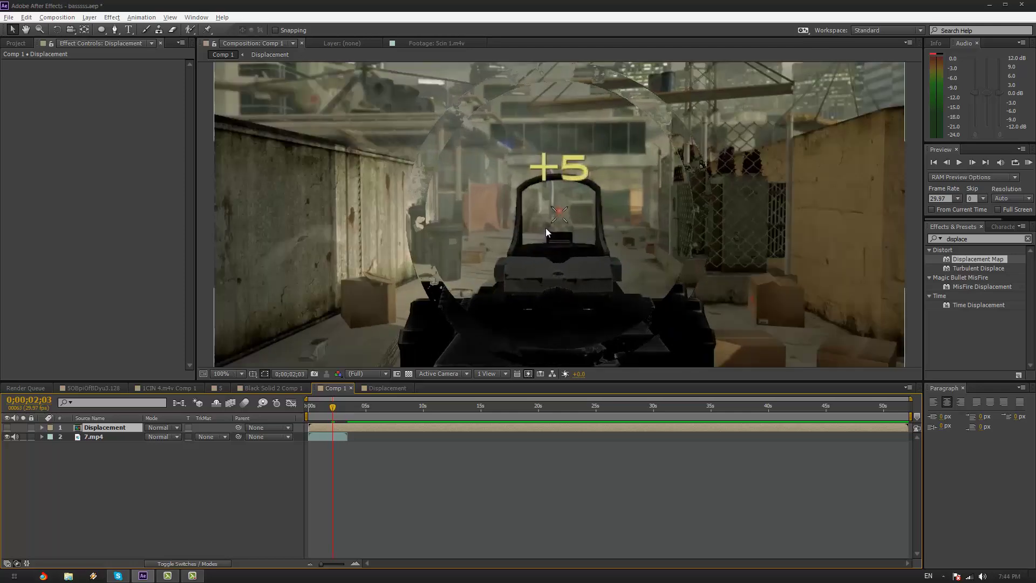
scroll(588, 218, down, 3)
scroll(418, 313, up, 3)
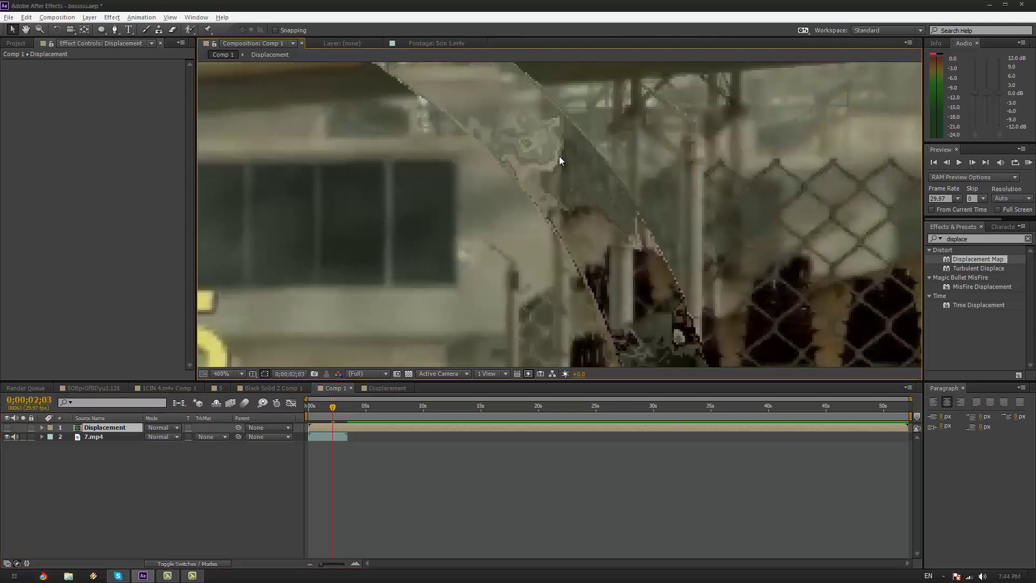
scroll(559, 156, down, 1)
scroll(613, 166, down, 1)
key(Page_Down)
drag(640, 152, 502, 205)
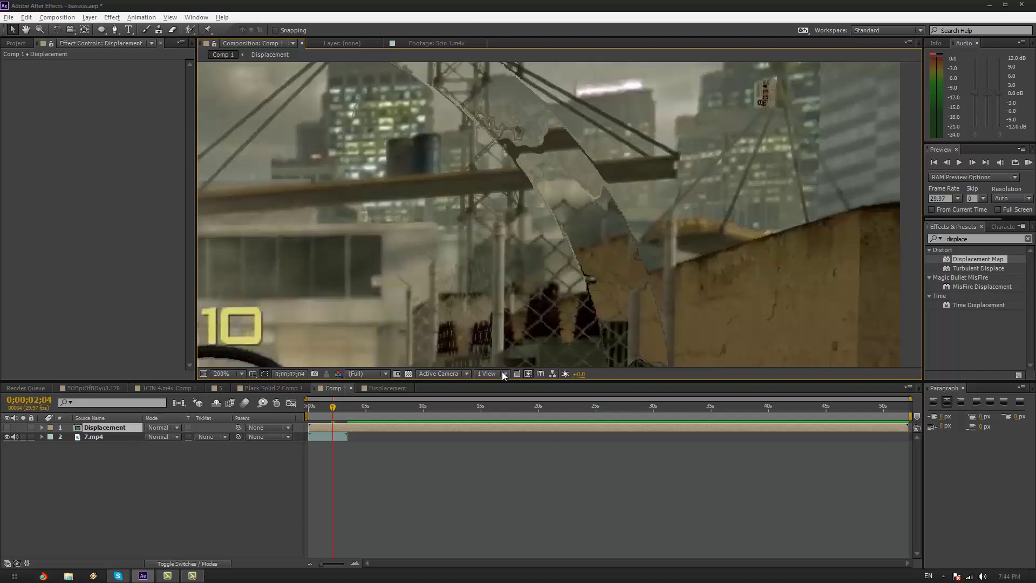
- Set Mask 1's Mask Feather to 8 pixels on Black Solid 3 inside the Displacement composition
double_click(115, 428)
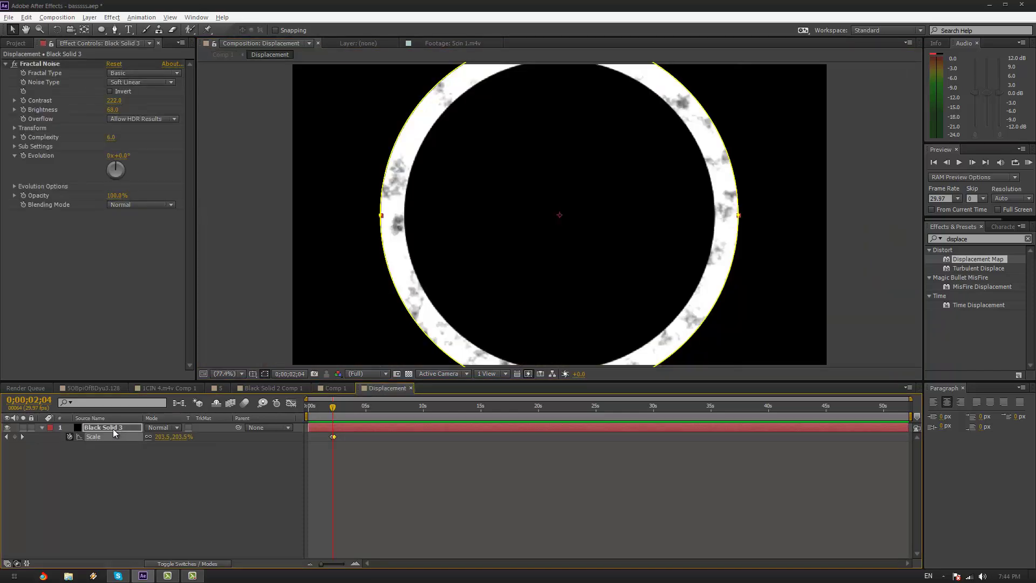
key(e)
key(e)
key(e)
key(e)
key(m)
key(m)
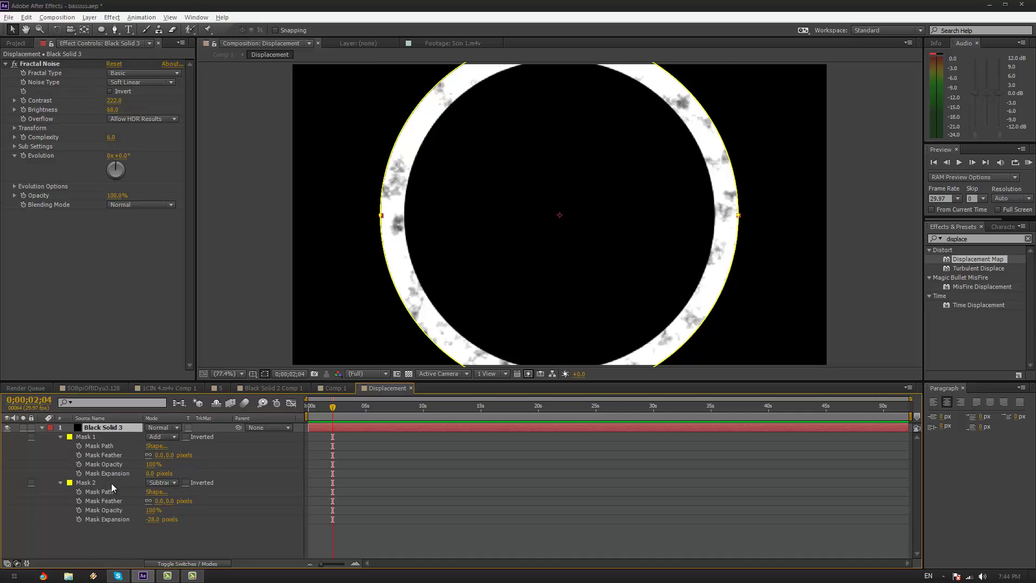
click(101, 455)
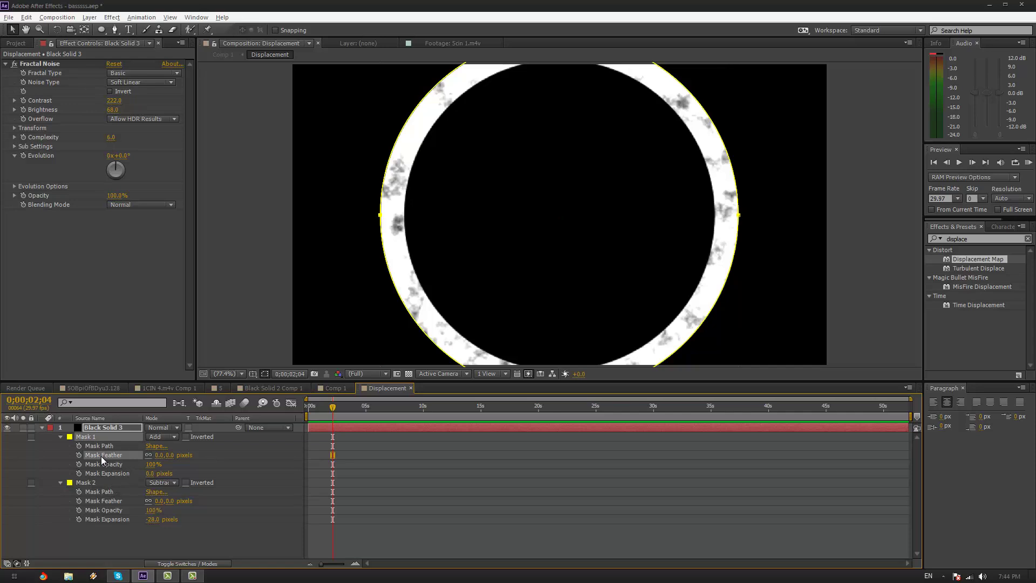
text(8)
click(216, 462)
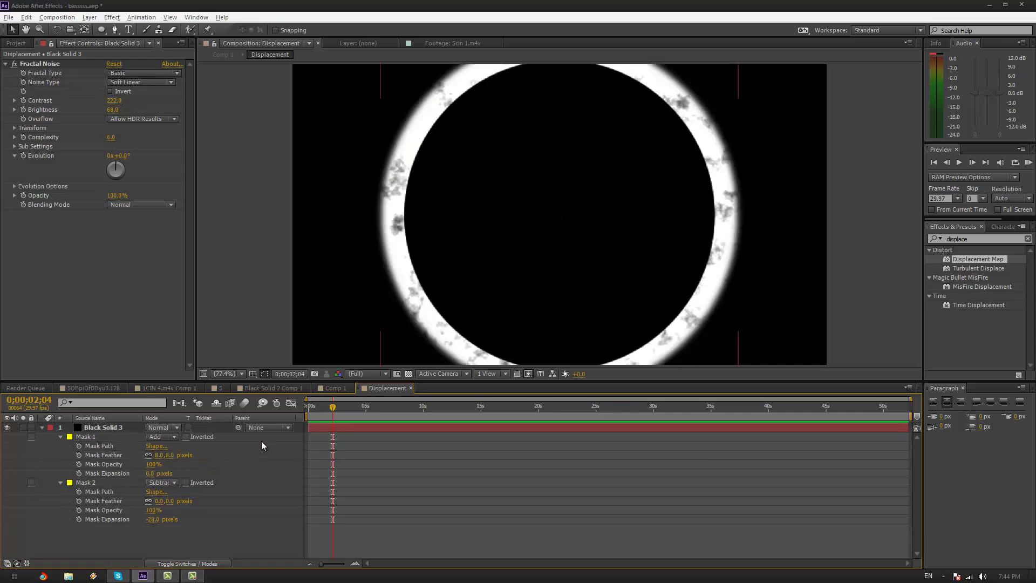
- Set Mask 2's Mask Feather to 8 pixels on Black Solid 3
click(158, 500)
text(8)
click(246, 465)
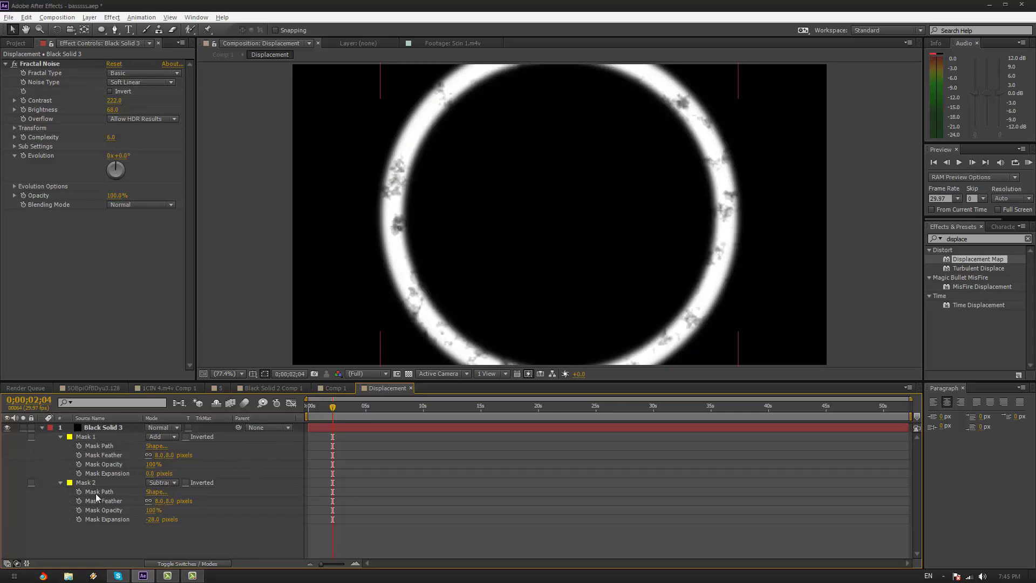
- Try a Mask Feather of about 123 pixels on Mask 2 and undo the change
drag(163, 500, 224, 502)
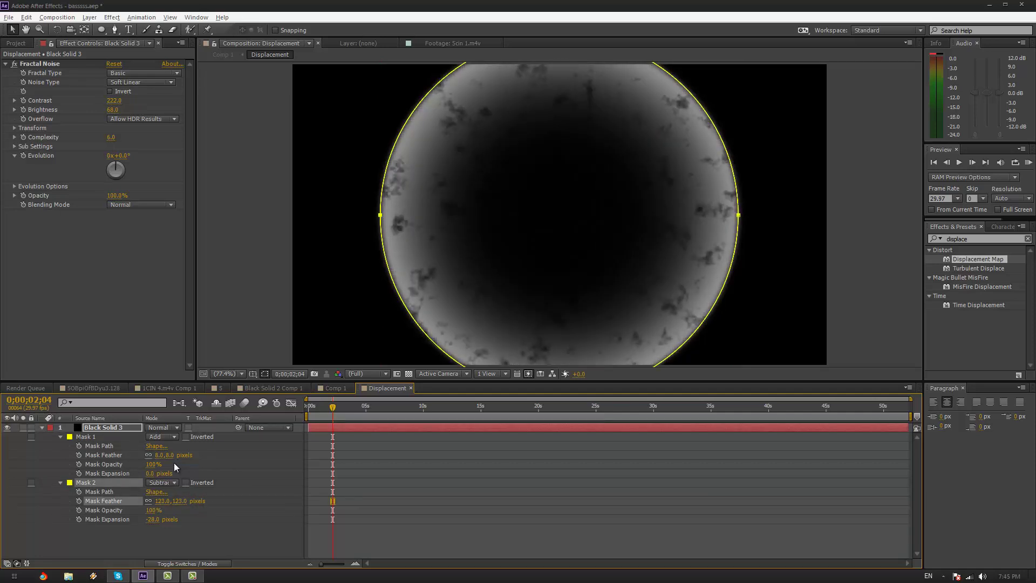
key(ctrl+z)
key(ctrl+shift+z)
key(ctrl+z)
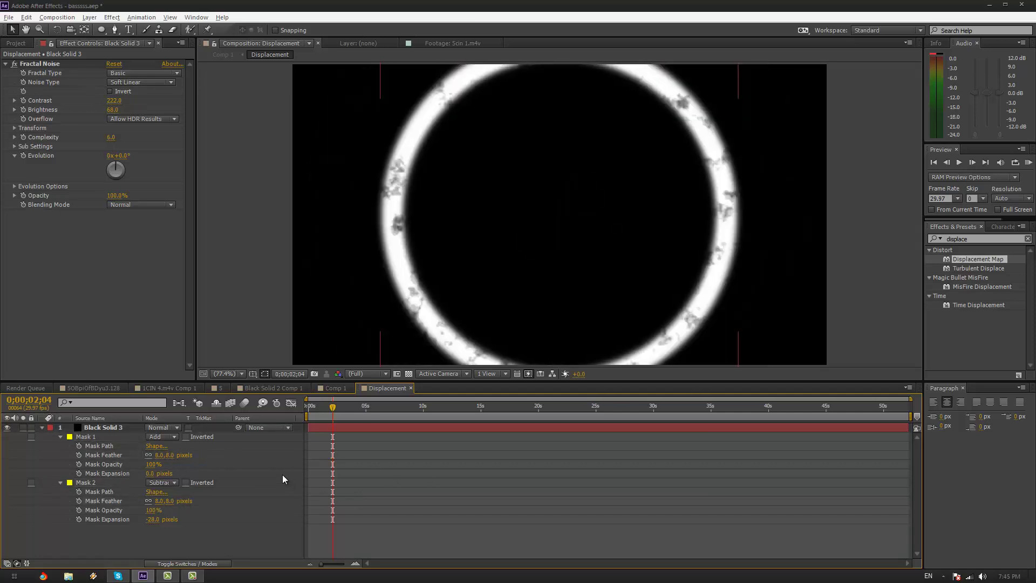
- Return to Comp 1 and check the softened distortion ring at 0;00;02;04 and 0;00;02;05
scroll(504, 267, down, 2)
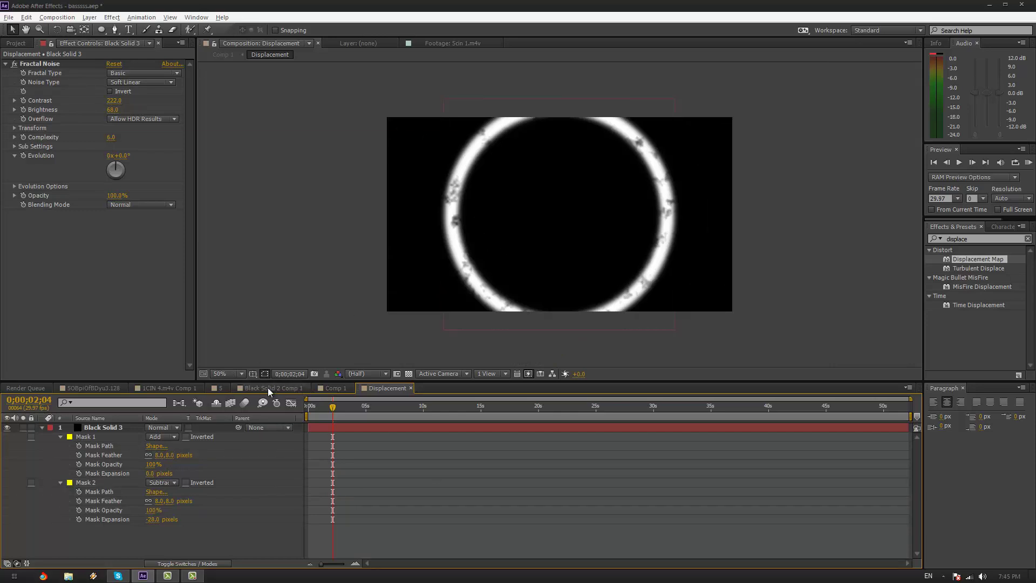
click(323, 388)
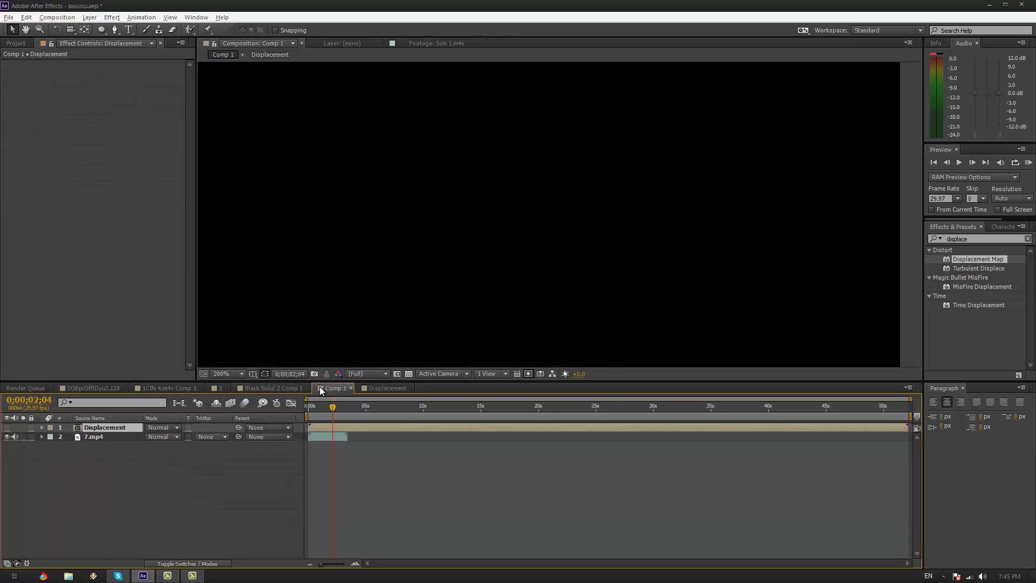
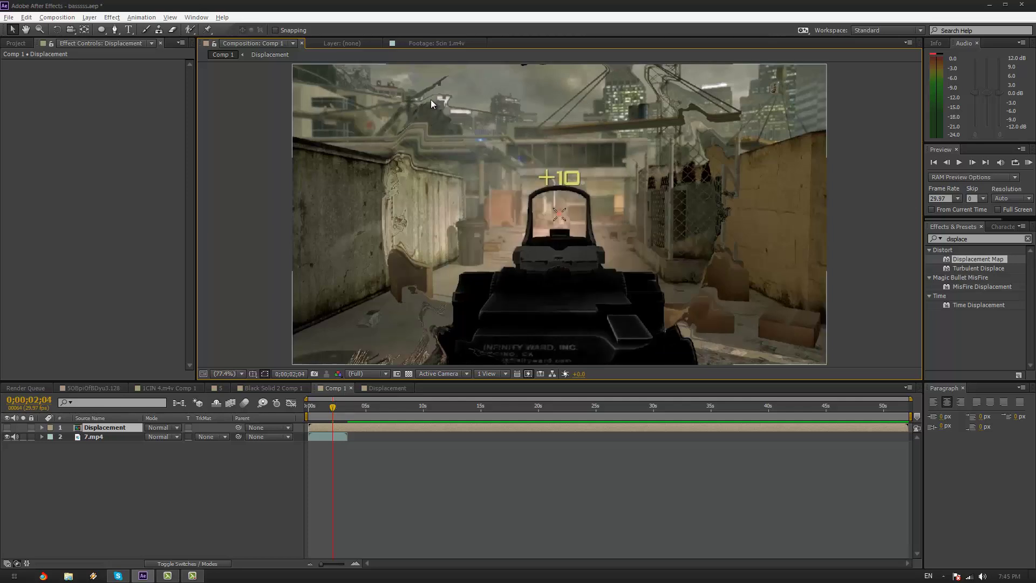
key(Page_Down)
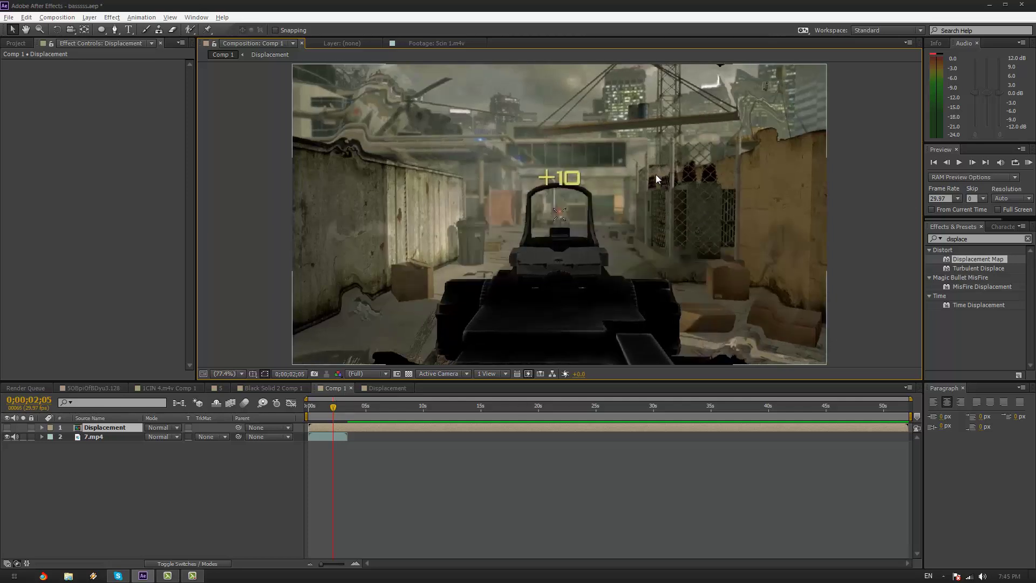
- Apply the Turbulent Displace effect to Black Solid 3 in the Displacement composition
click(386, 387)
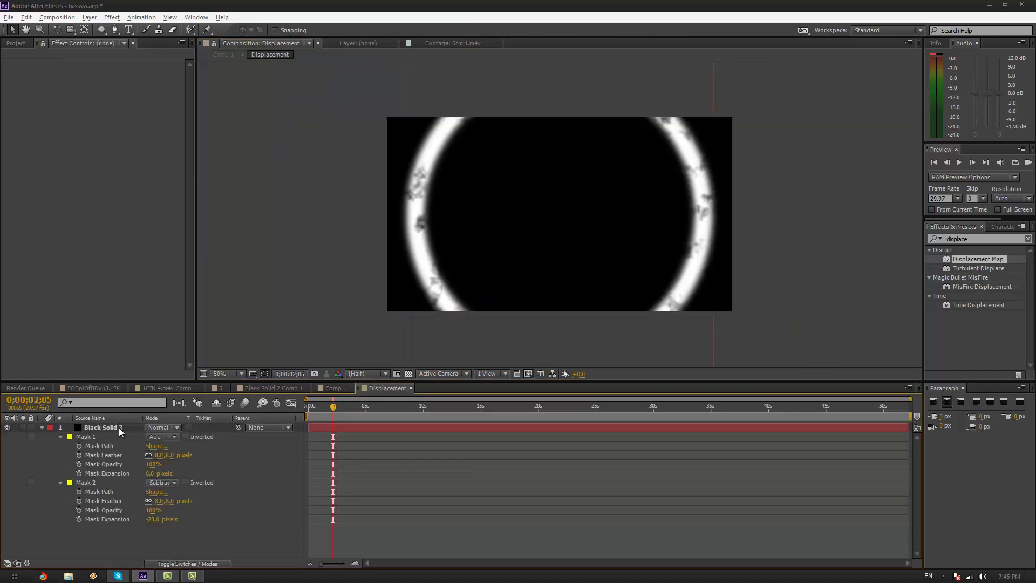
click(111, 427)
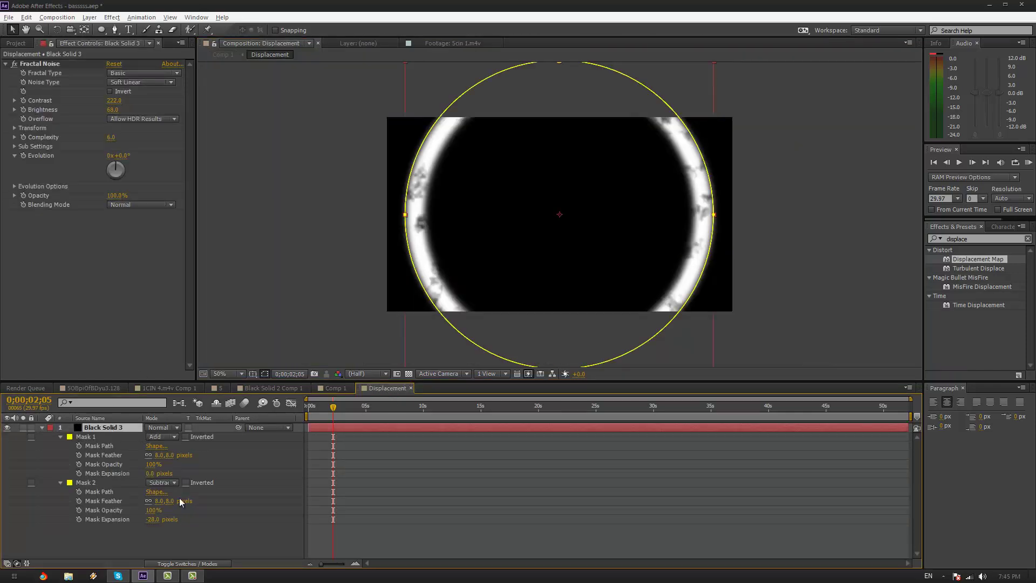
click(218, 550)
click(121, 429)
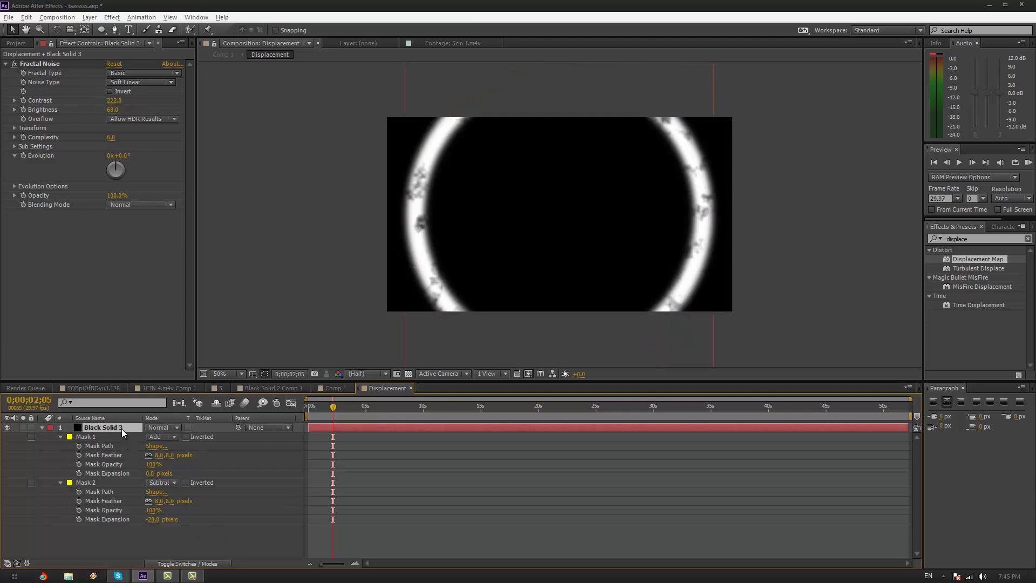
double_click(990, 239)
text(turbulent)
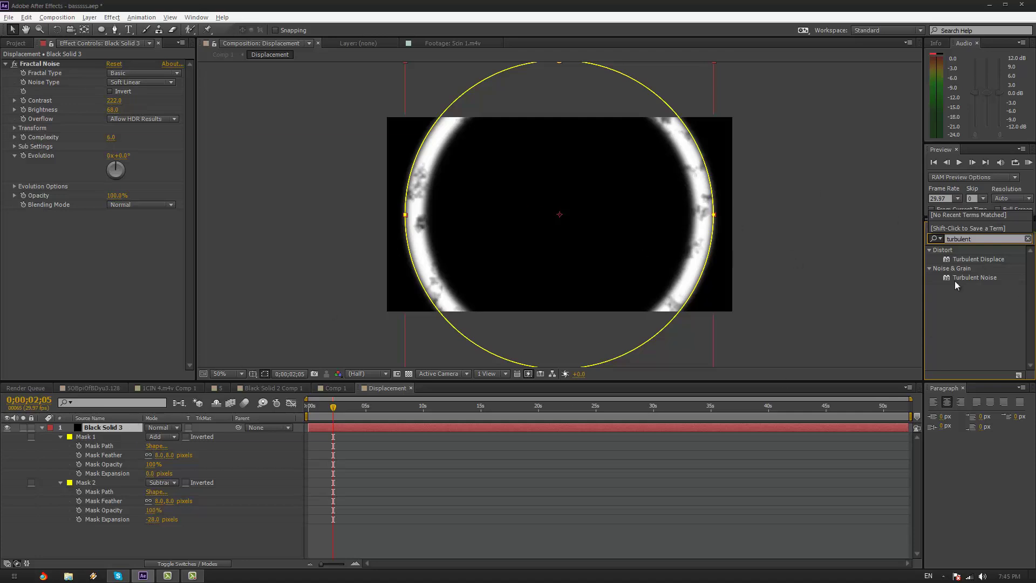
double_click(971, 259)
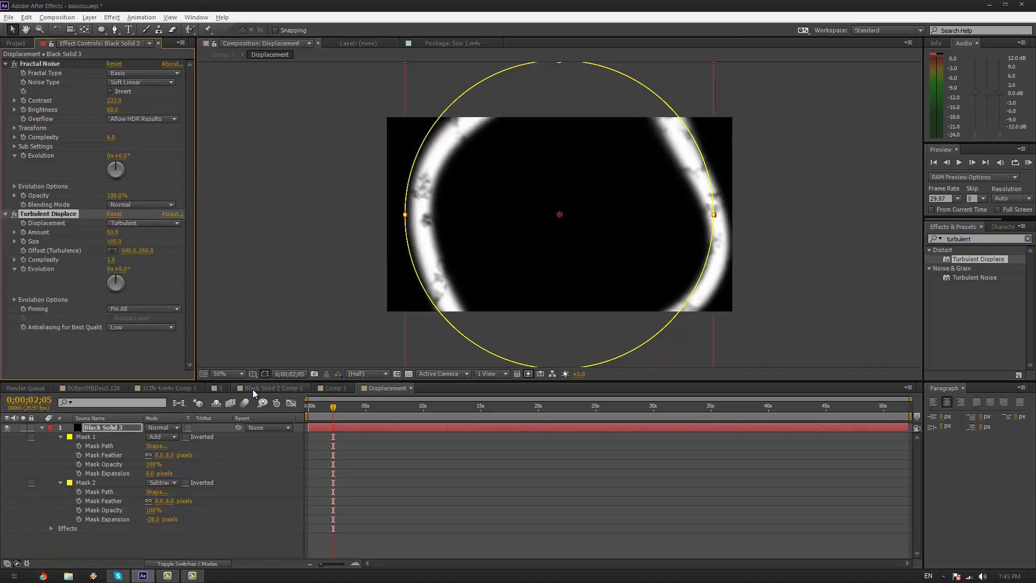
- Look at the ring in Black Solid 2 Comp 1, and review the distortion in Comp 1 frame by frame from 0;00;02;01 to 0;00;02;03
click(284, 389)
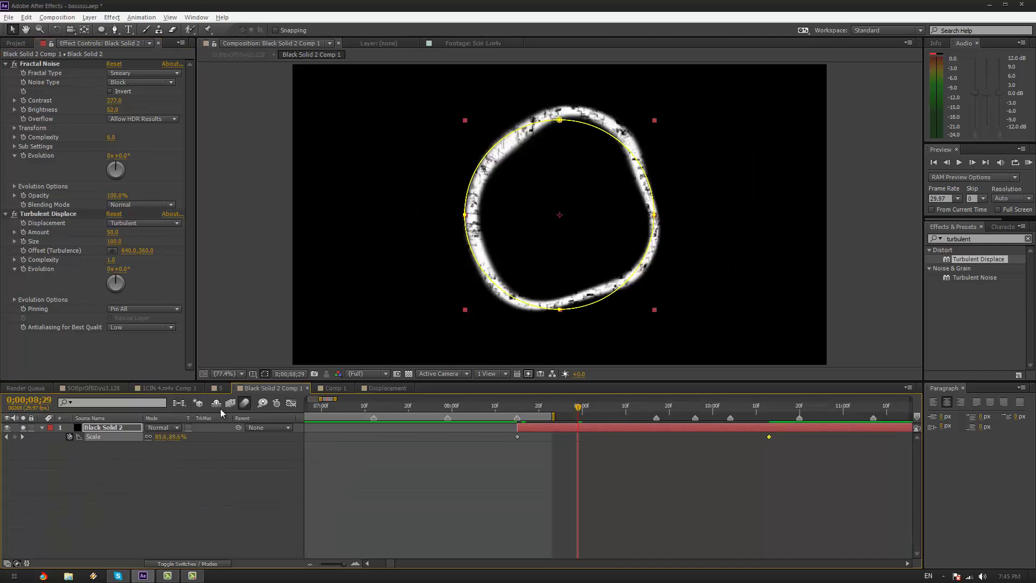
click(331, 388)
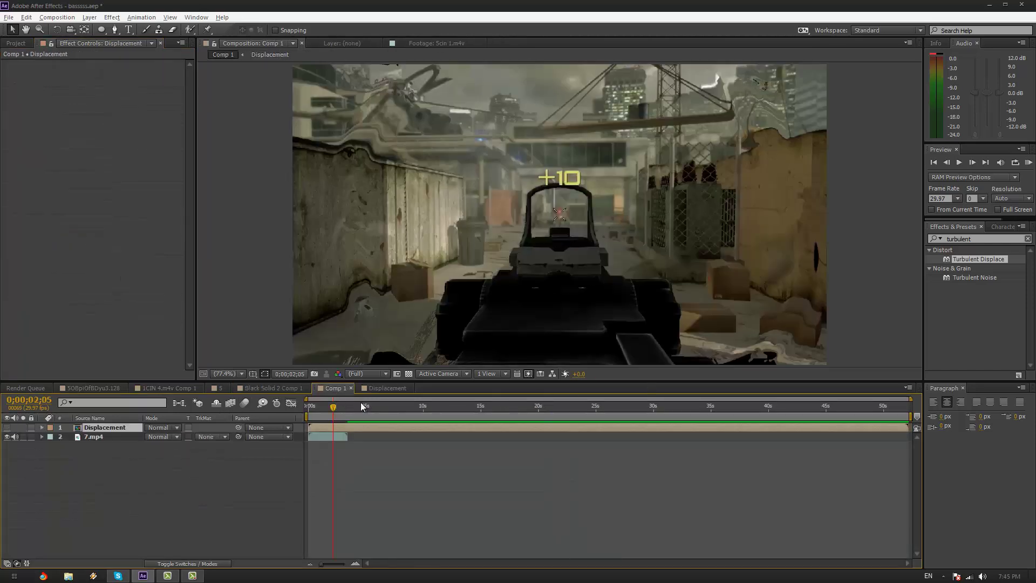
key(Page_Up)
key(Page_Up)
key(Page_Up)
key(Page_Up)
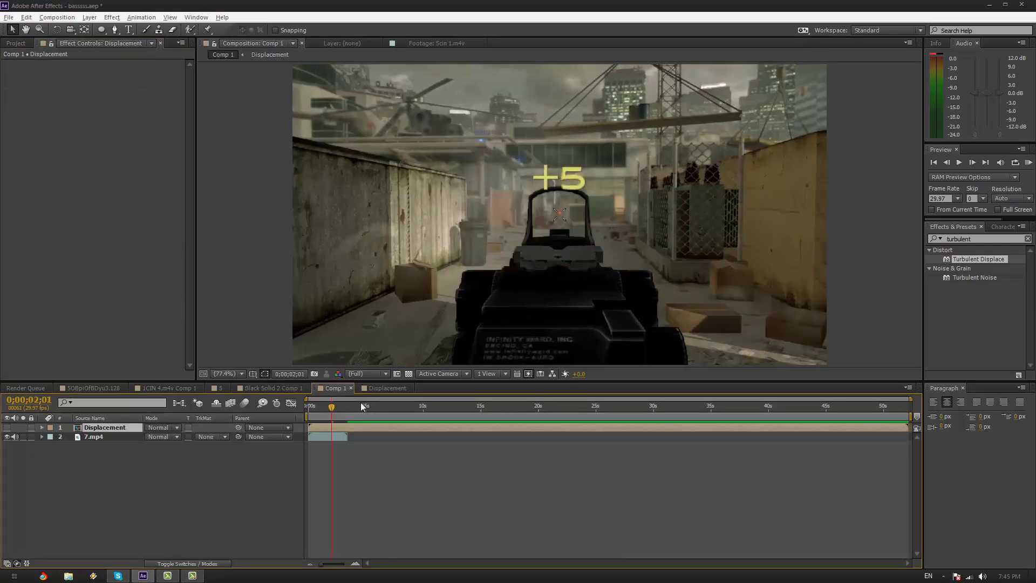
key(Page_Down)
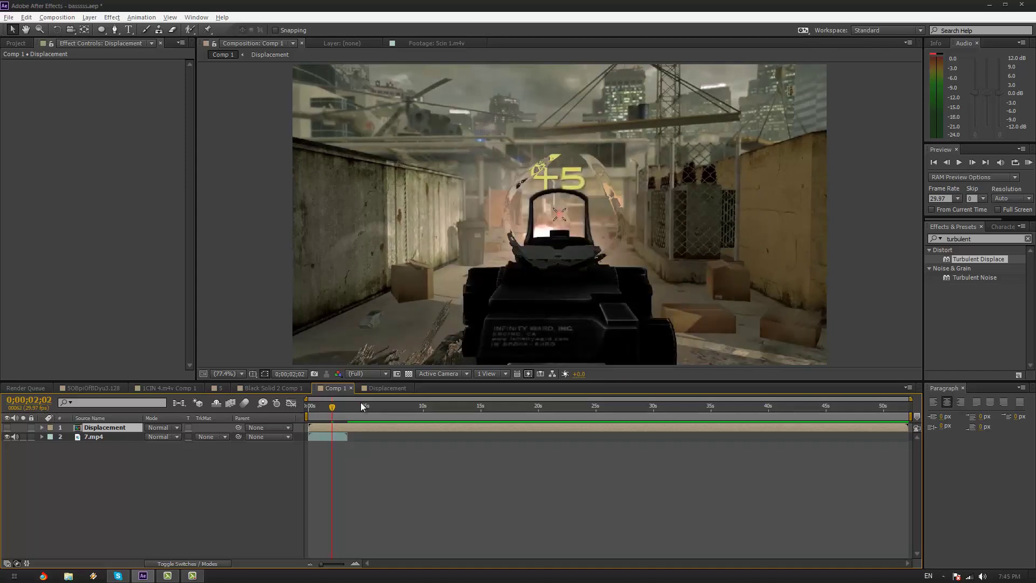
key(Page_Down)
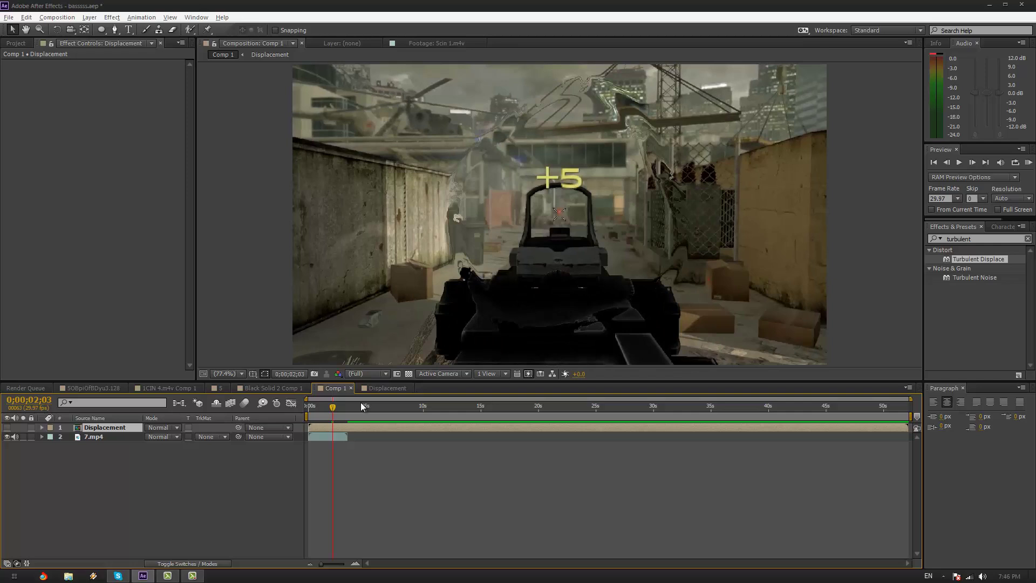
- Keyframe Black Solid 3's Turbulent Displace Amount at 0 at 0;00;02;01 in the Displacement composition, and reveal the layer's modified properties
click(377, 388)
click(332, 411)
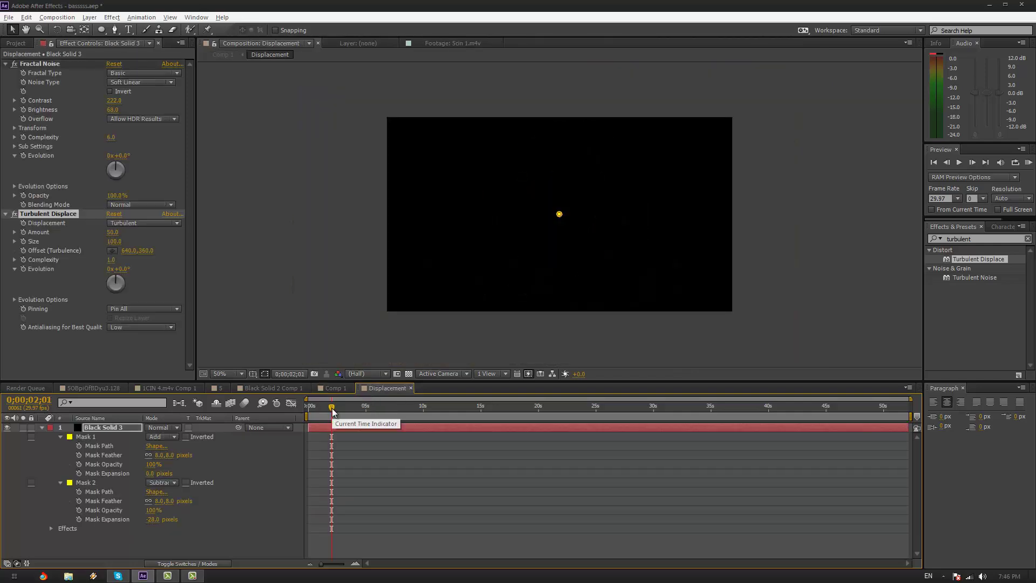
click(113, 232)
text(0)
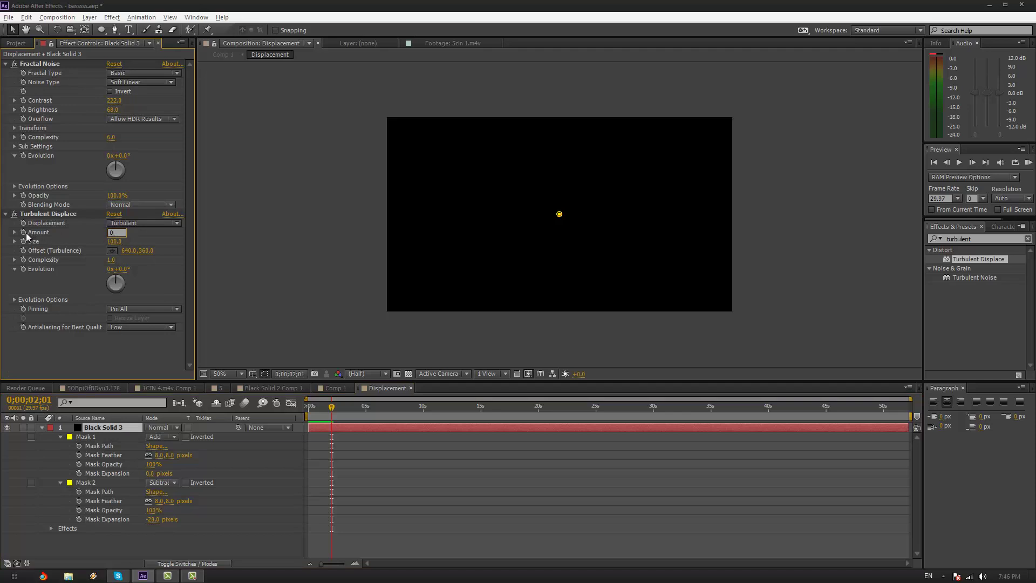
click(24, 232)
key(u)
key(u)
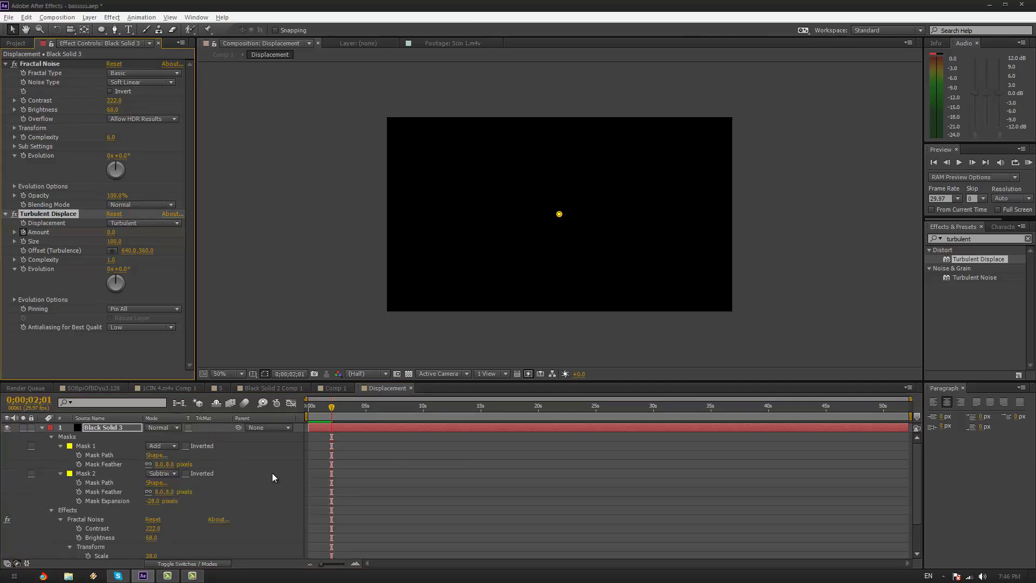
scroll(273, 474, down, 2)
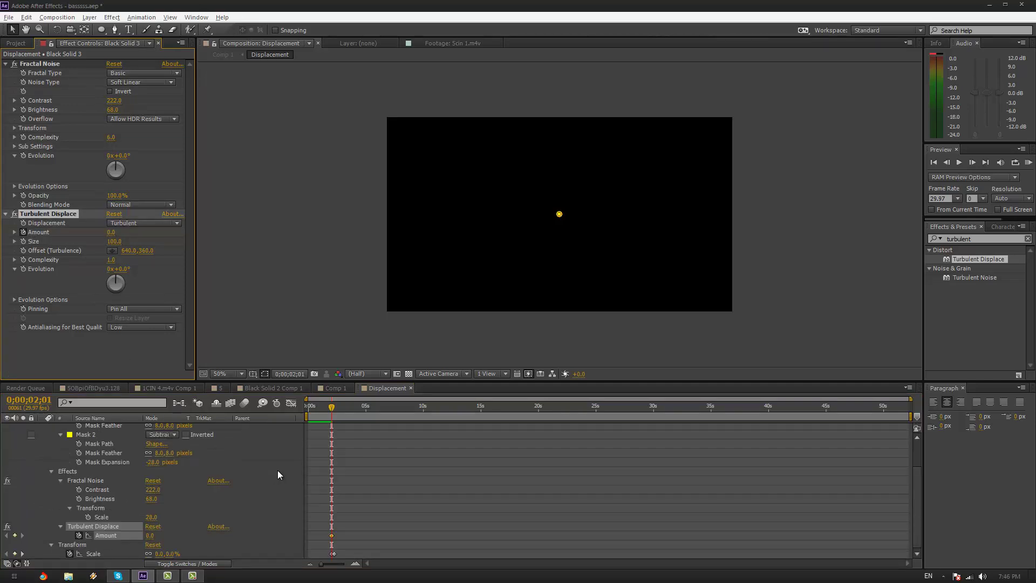
- Set the Turbulent Displace Amount to about 93 at 0;00;02;07
key(Page_Down)
key(Page_Down)
key(Page_Down)
key(Page_Down)
key(Page_Down)
key(Page_Down)
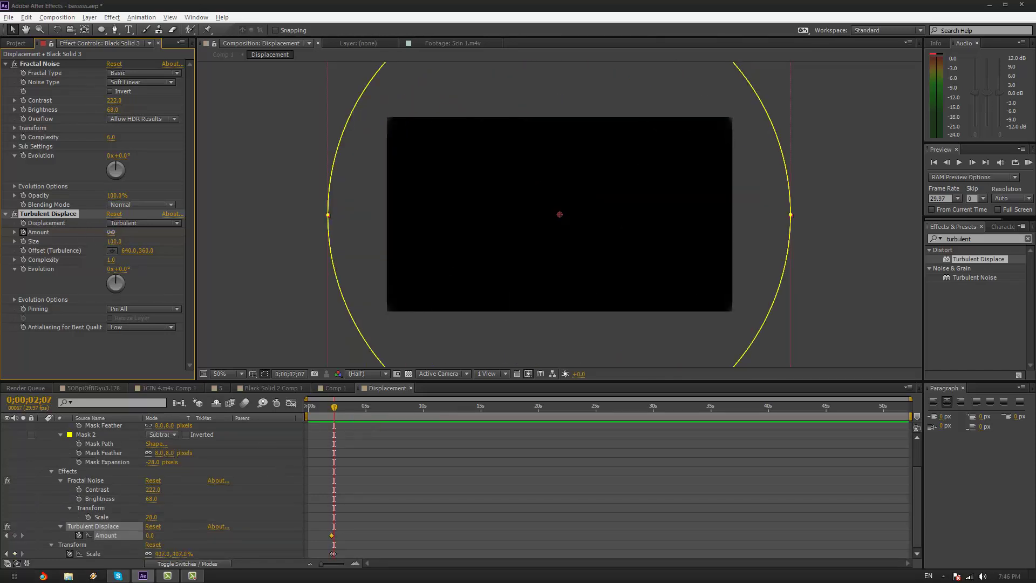
drag(111, 232, 170, 293)
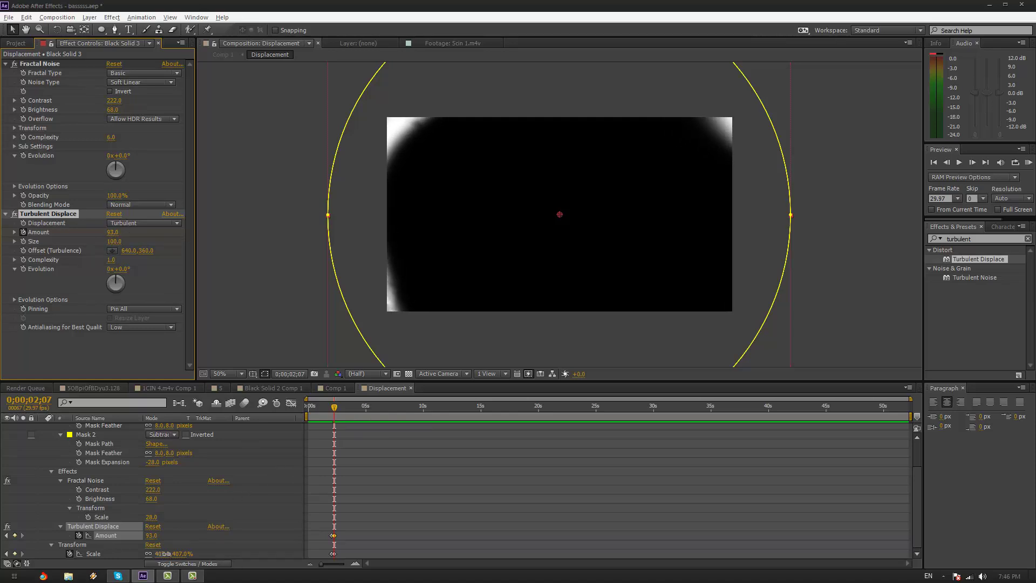
- Raise Black Solid 3's Scale to about 504% at 0;00;02;07, and check the distortion back to 0;00;02;02 in Comp 1
drag(162, 553, 209, 503)
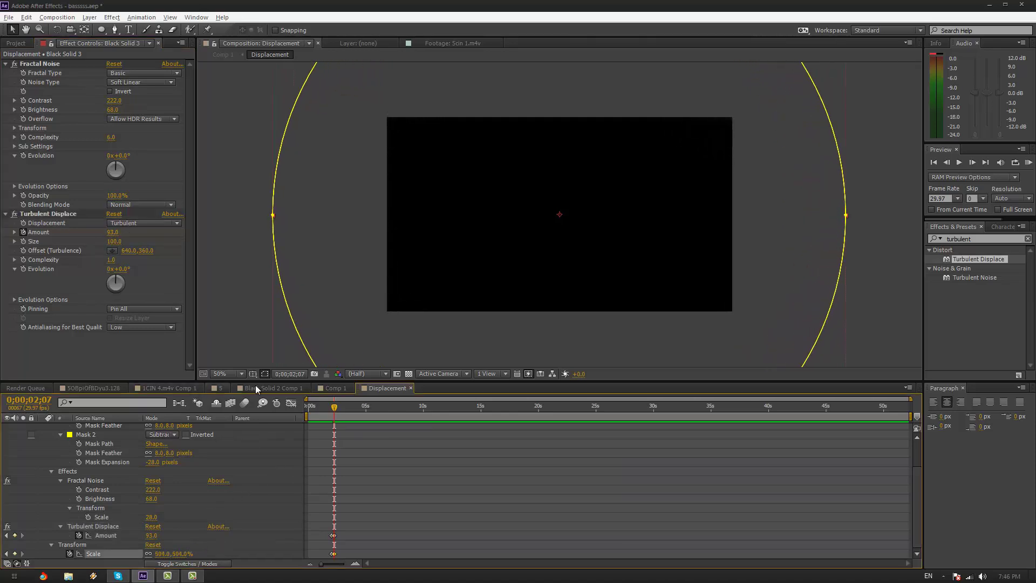
click(336, 388)
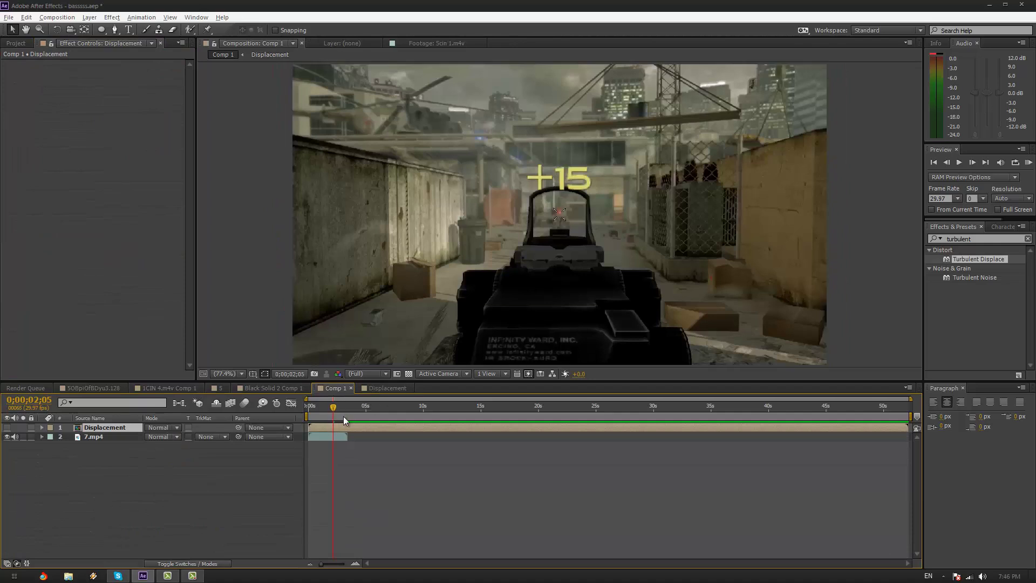
key(Page_Up)
key(Page_Up)
key(Page_Up)
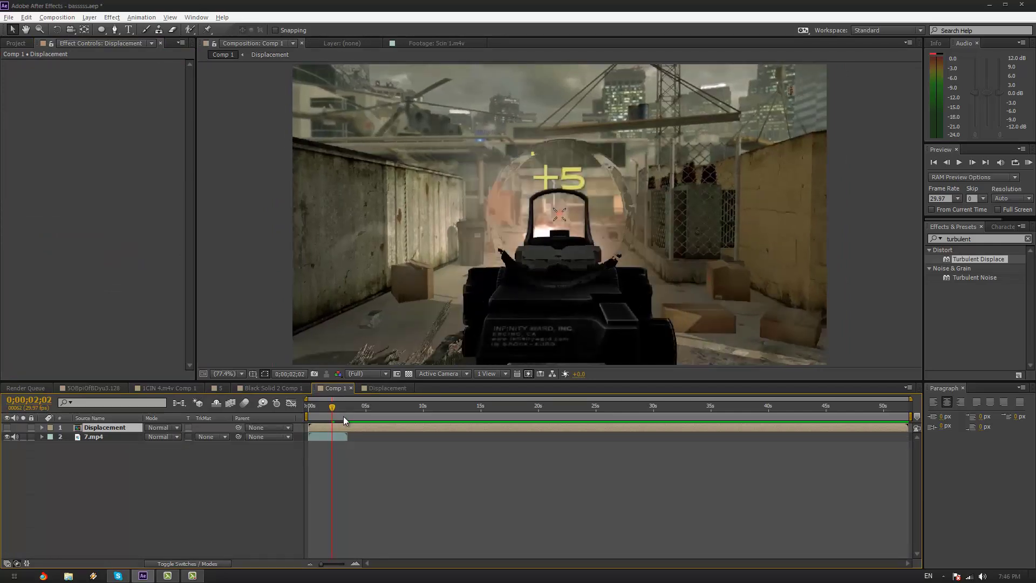
- Review the shockwave distortion in Comp 1 frame by frame from 0;00;02;02 to 0;00;02;06
key(Page_Down)
key(Page_Down)
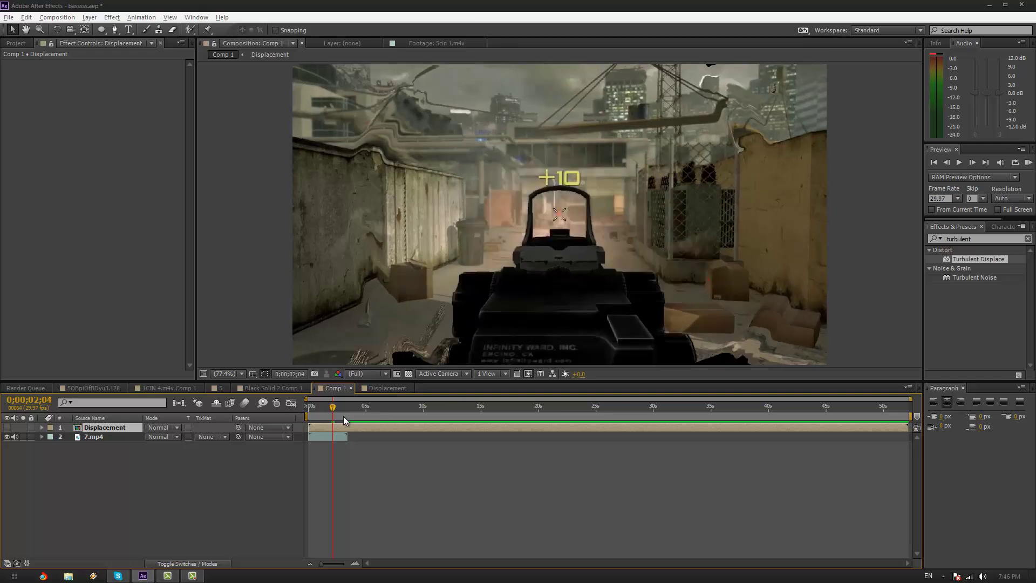
scroll(386, 214, up, 1)
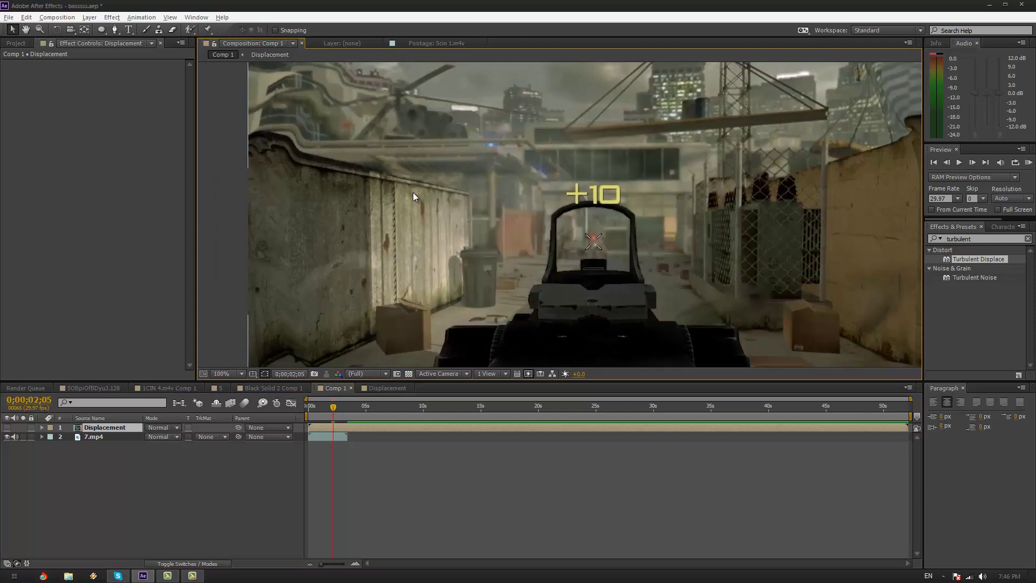
key(Page_Down)
scroll(413, 192, down, 2)
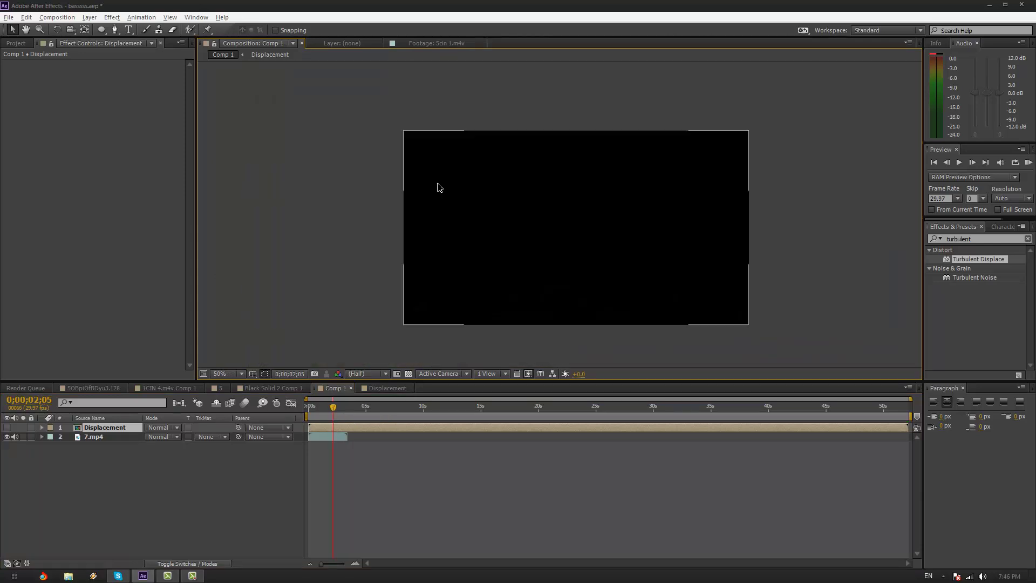
key(Page_Down)
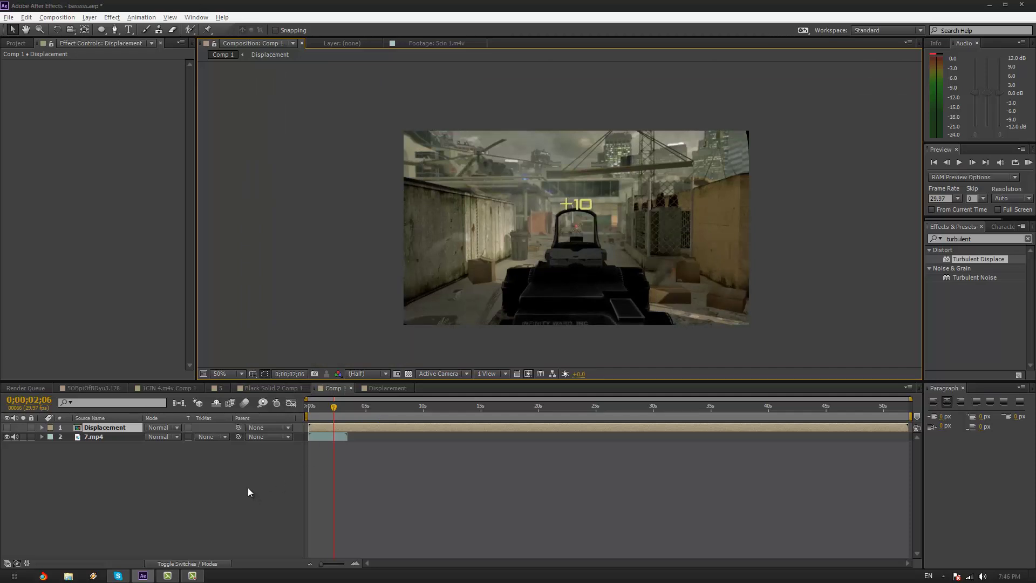
- Try Wrap Pixels Around on 7.mp4's Displacement Map at 0;00;02;03, and turn it off again
click(121, 437)
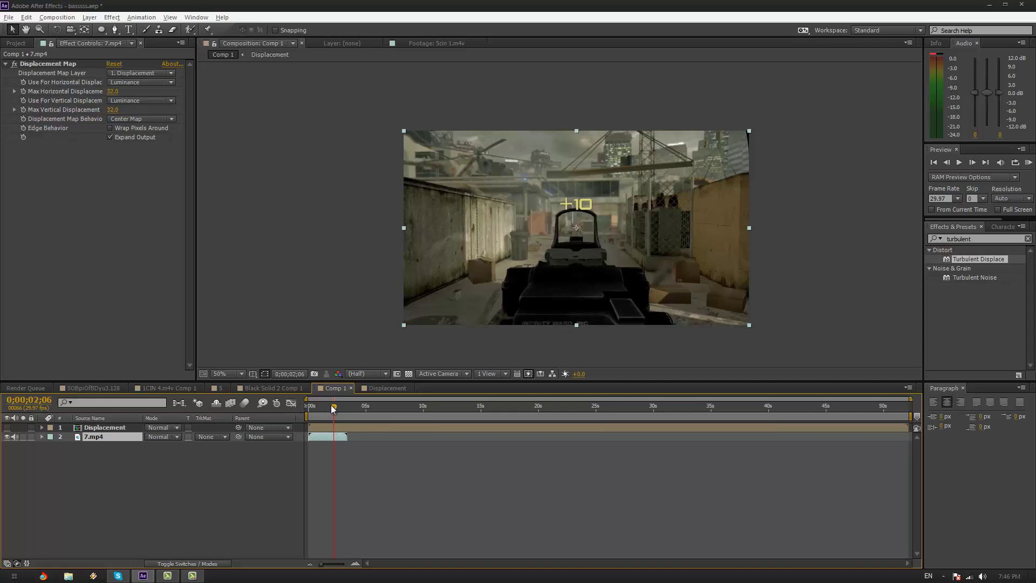
drag(334, 408, 332, 408)
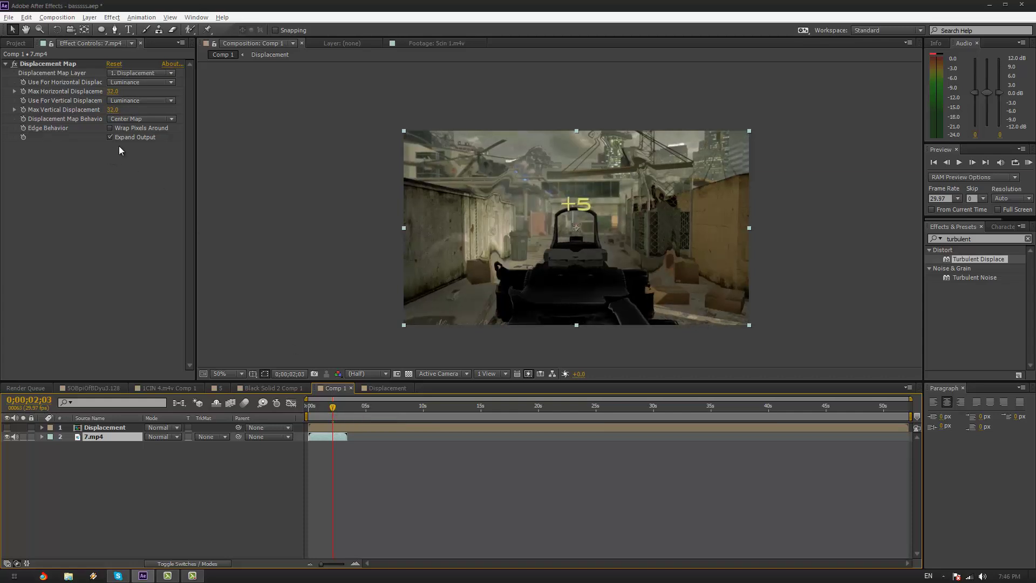
click(129, 130)
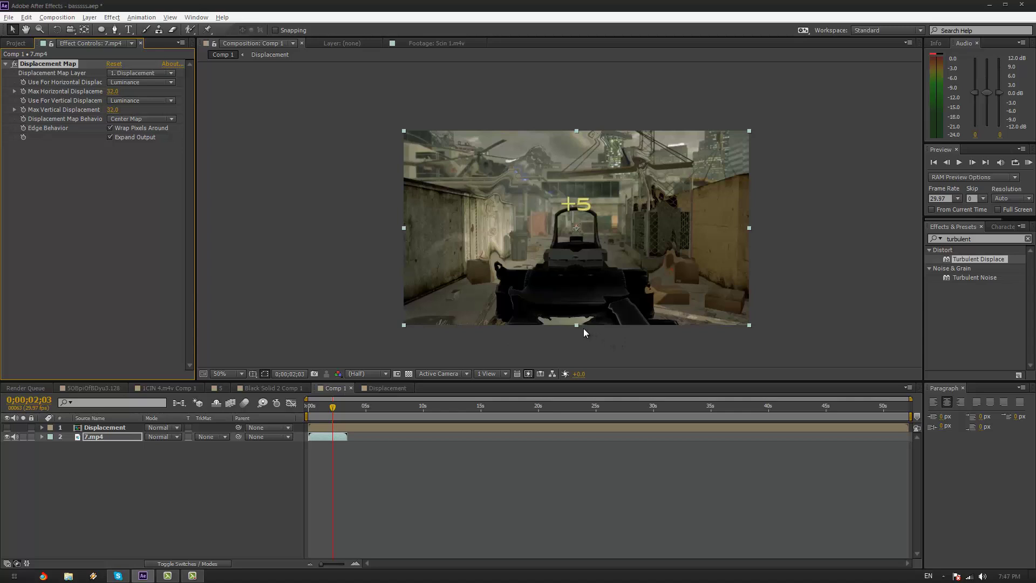
click(118, 127)
- Try Stretch Map to Fit and Tile Map as the Displacement Map Behavior, and return it to Center Map
click(142, 120)
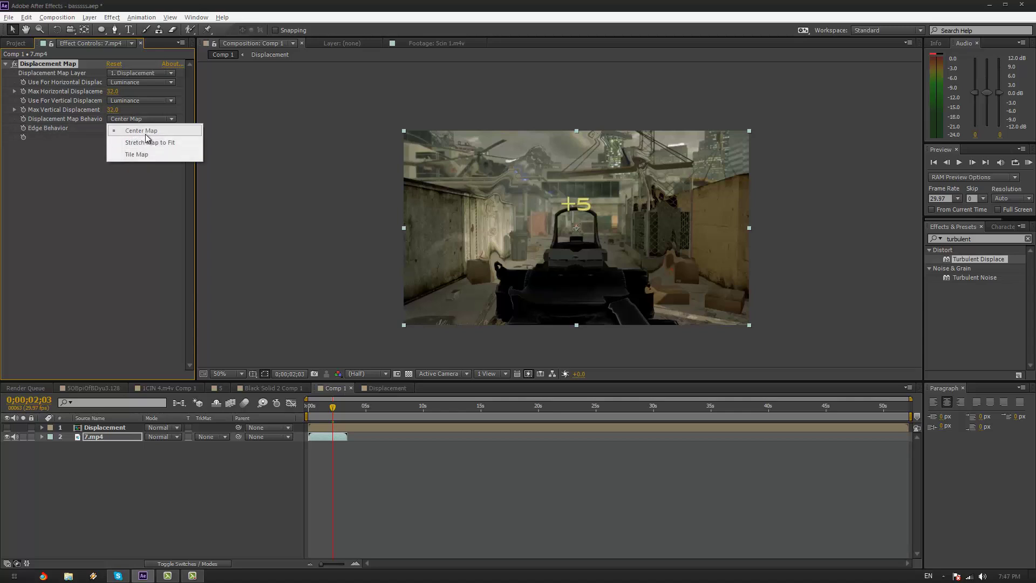
click(143, 144)
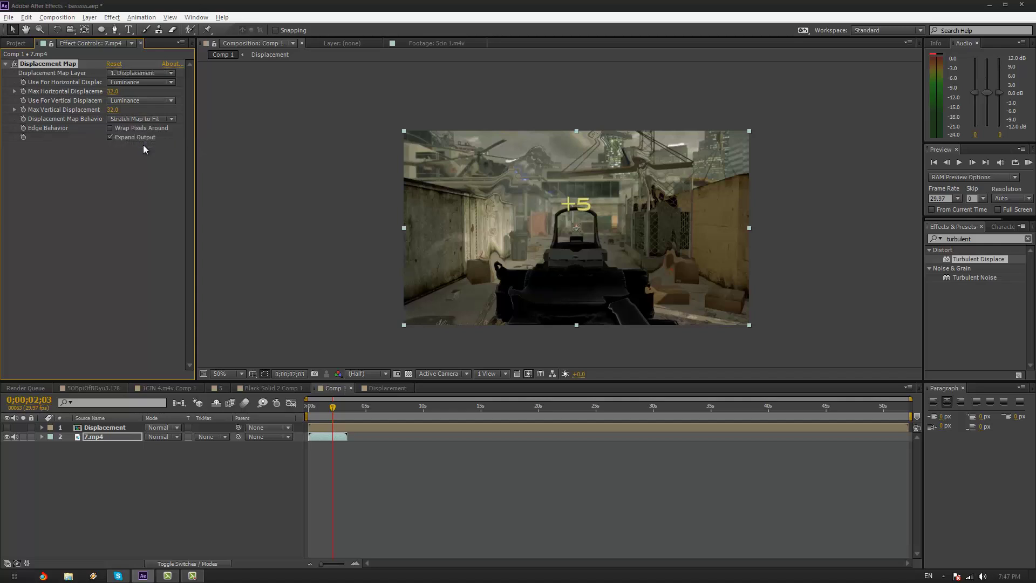
click(156, 118)
click(150, 154)
click(150, 119)
click(147, 132)
mouse_move(192, 575)
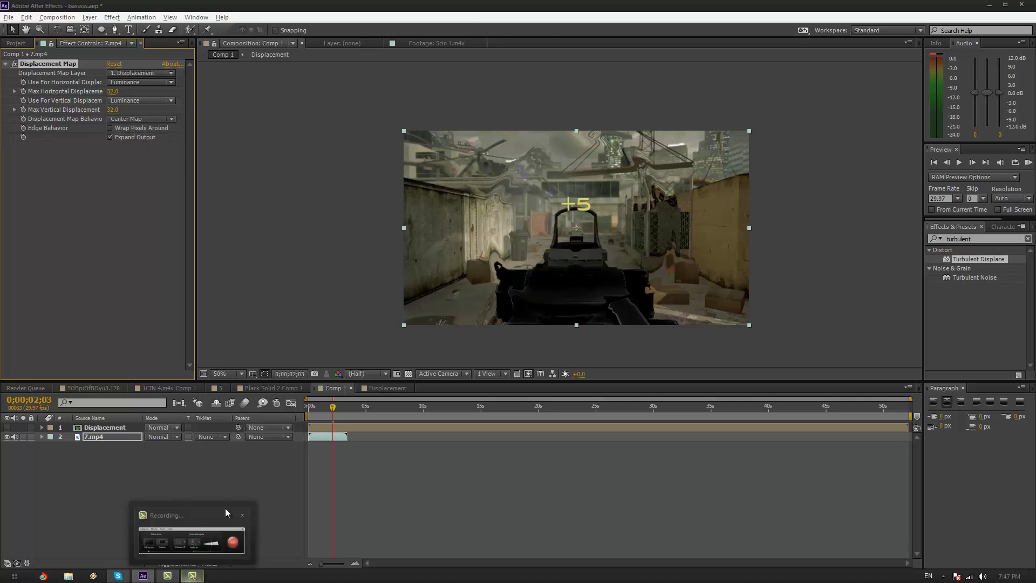